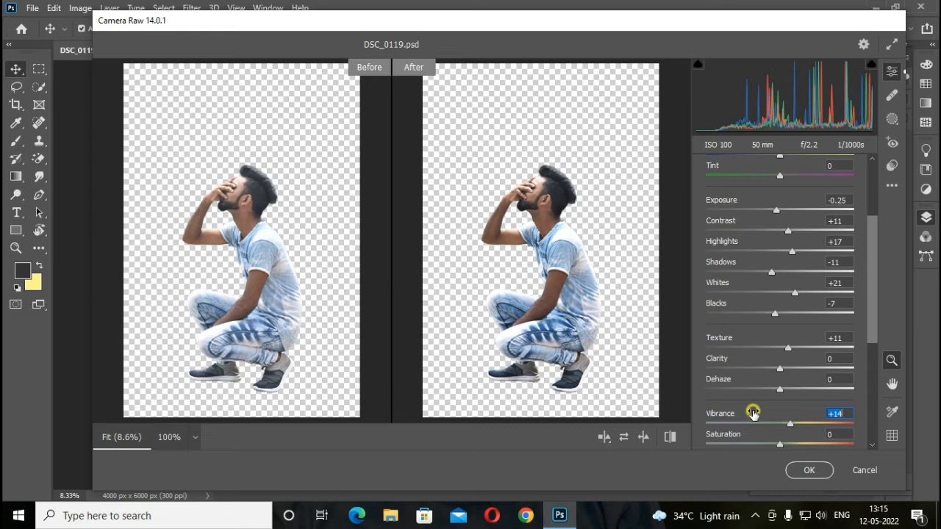
Finish the Camera Raw adjustment of the cut-out man with vibrance at +14 and apply it
click(614, 338)
click(809, 470)
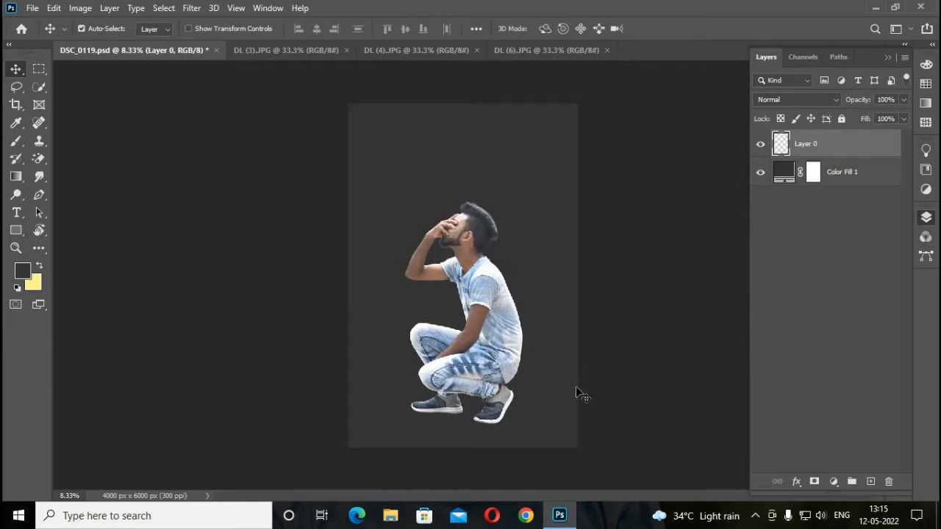
Add a Selective Color adjustment clipped to the man's layer, set cyan to +94% for Cyans, and raise magenta strongly
click(834, 482)
click(861, 468)
click(788, 165)
click(780, 206)
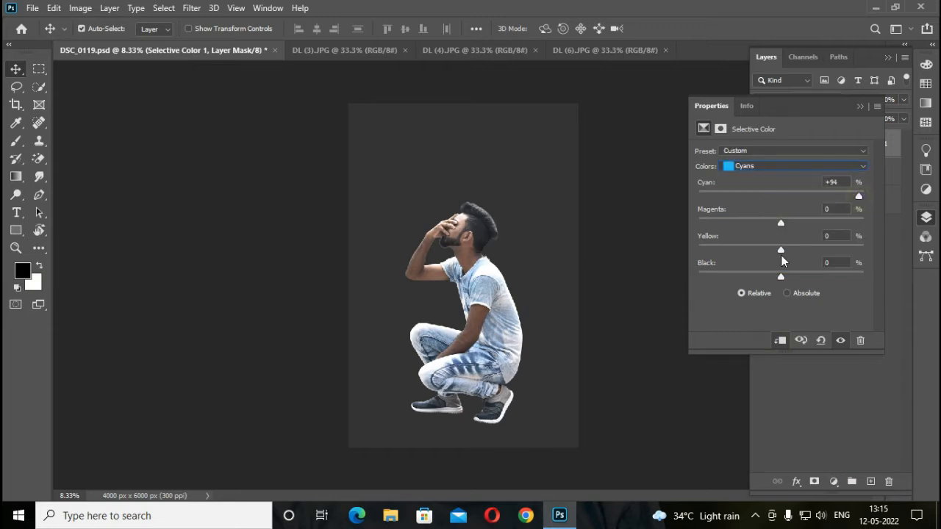
drag(781, 223, 861, 225)
In the same adjustment, set Blues to cyan +100%, magenta -40% and yellow -100%
click(793, 167)
click(783, 223)
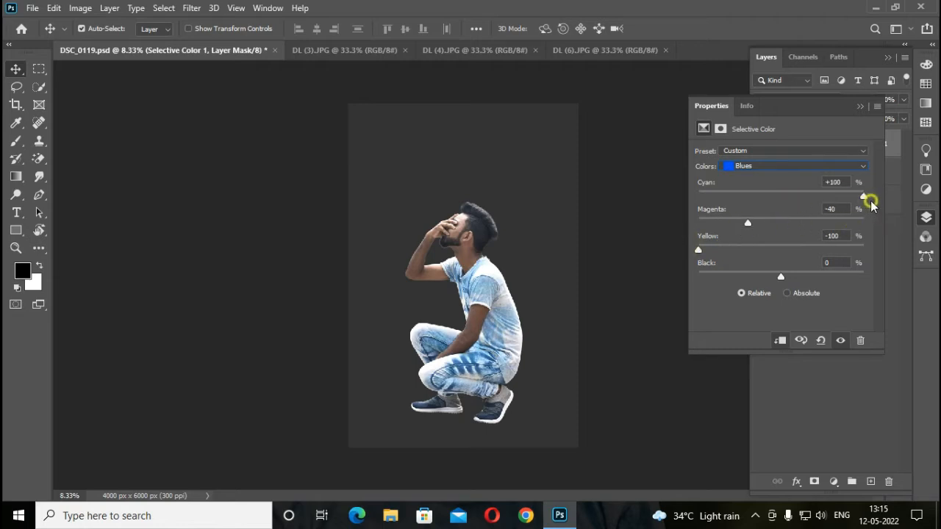
click(860, 107)
Hide the colour adjustment with a black mask and reveal it over the man's clothes and shoes using a white 400 px brush
key(ctrl+plus)
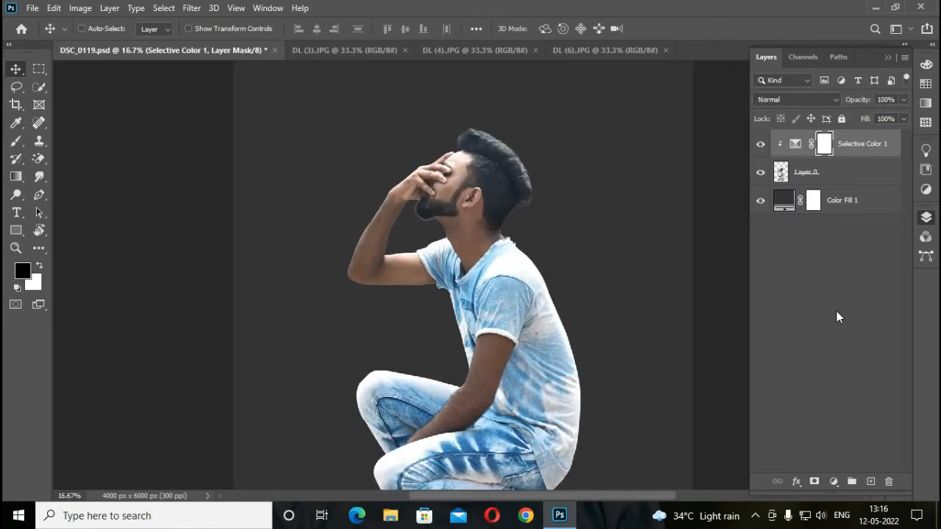
click(817, 482)
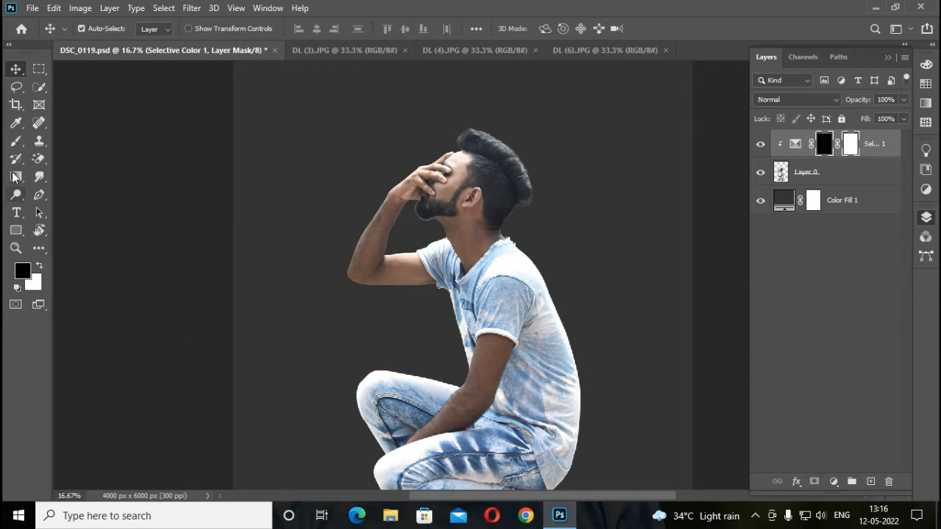
click(16, 141)
click(39, 265)
right_click(363, 182)
drag(502, 207, 403, 205)
key(Return)
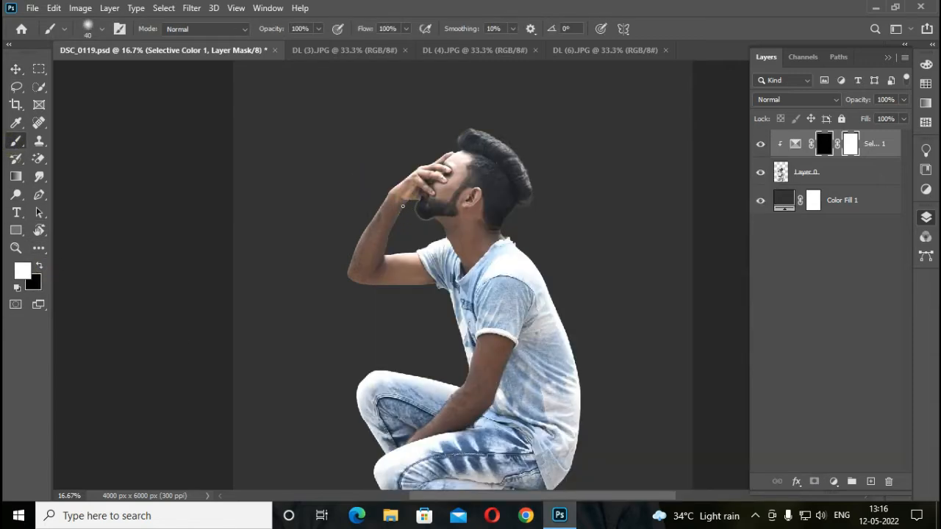
scroll(403, 206, down, 1)
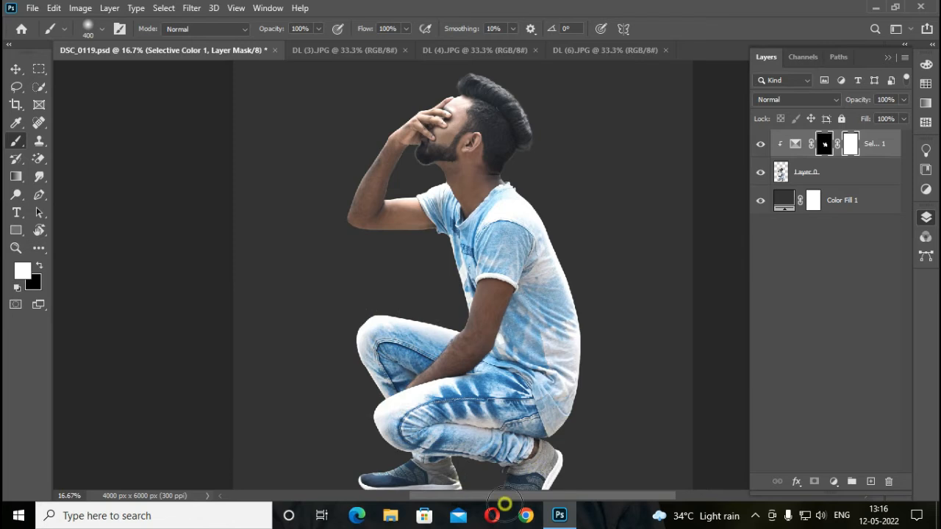
scroll(482, 294, down, 2)
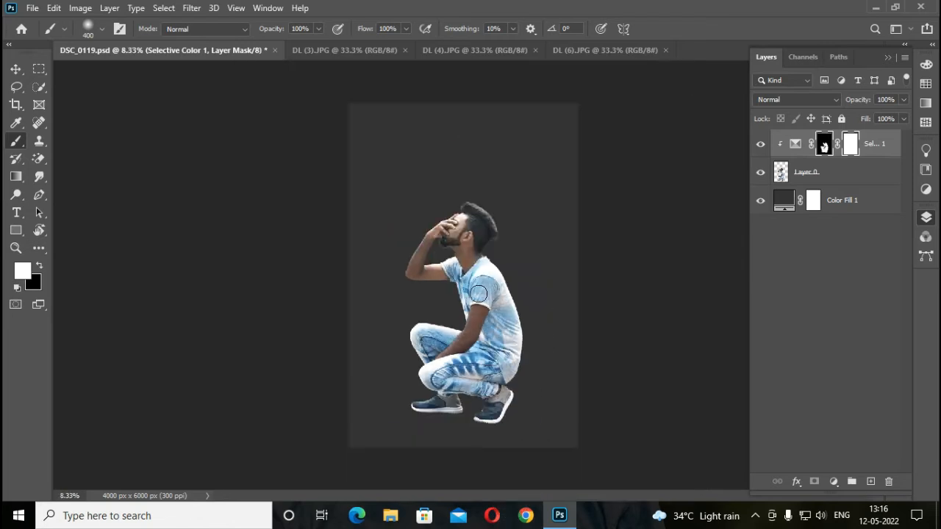
Copy the glowing TV-screens image from DL (6).JPG into the DSC_0119 document and close the source file
key(v)
click(605, 50)
drag(533, 190, 371, 172)
click(608, 50)
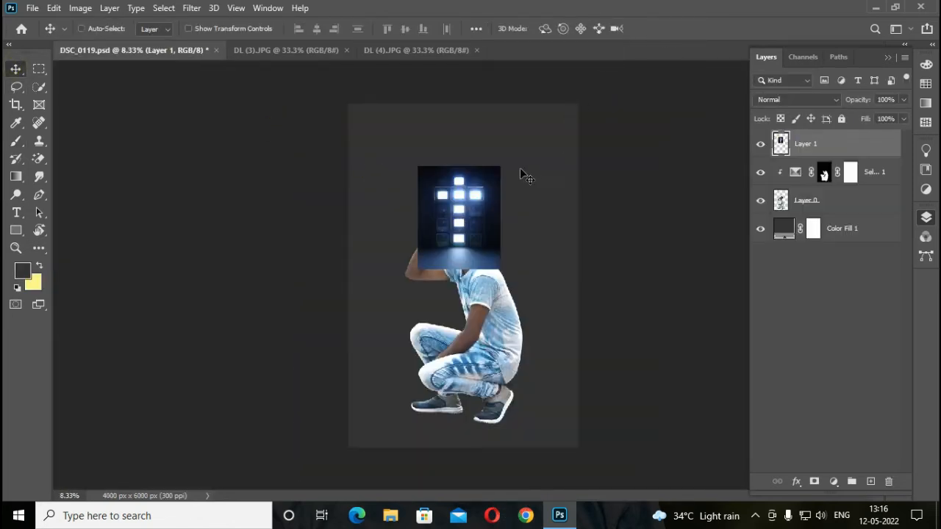
Enlarge the TV-screens image to fill the canvas and place its layer behind the man
key(ctrl+t)
drag(305, 30, 473, 152)
drag(495, 184, 496, 243)
key(Return)
drag(872, 201, 872, 215)
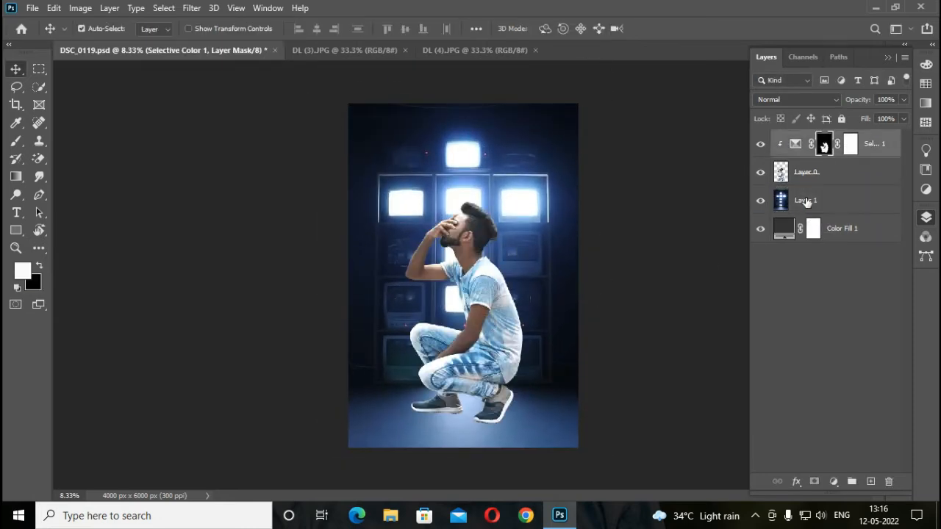
Scale the man together with his colour adjustment to 86.18% and reposition him on the floor in front of the TVs
key(ctrl+t)
drag(523, 198, 511, 236)
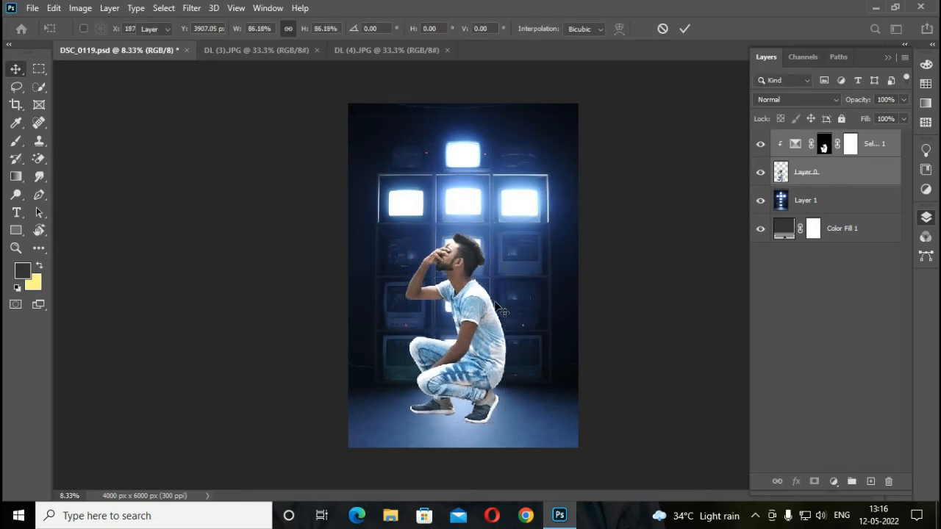
key(Return)
drag(491, 357, 497, 361)
key(Left)
key(Left)
key(Left)
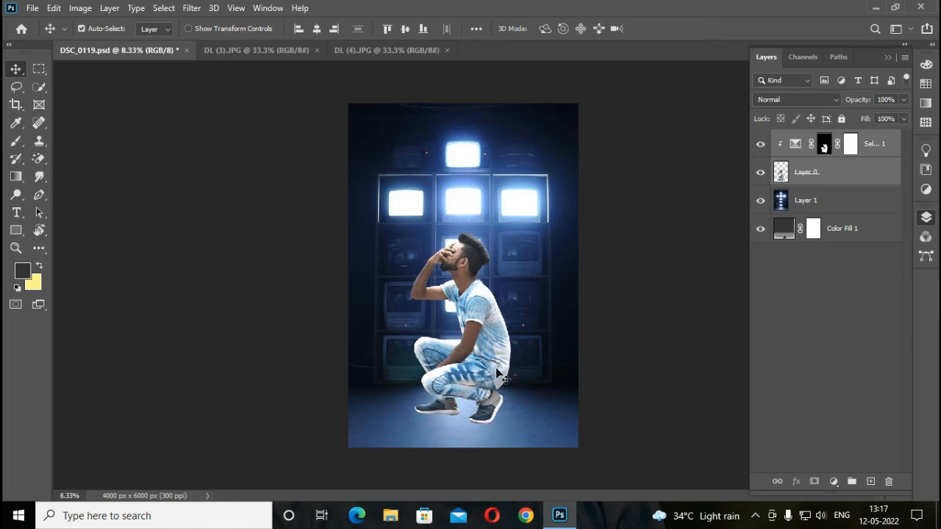
Rotate the man and his colour adjustment by about -1.4°
key(ctrl+t)
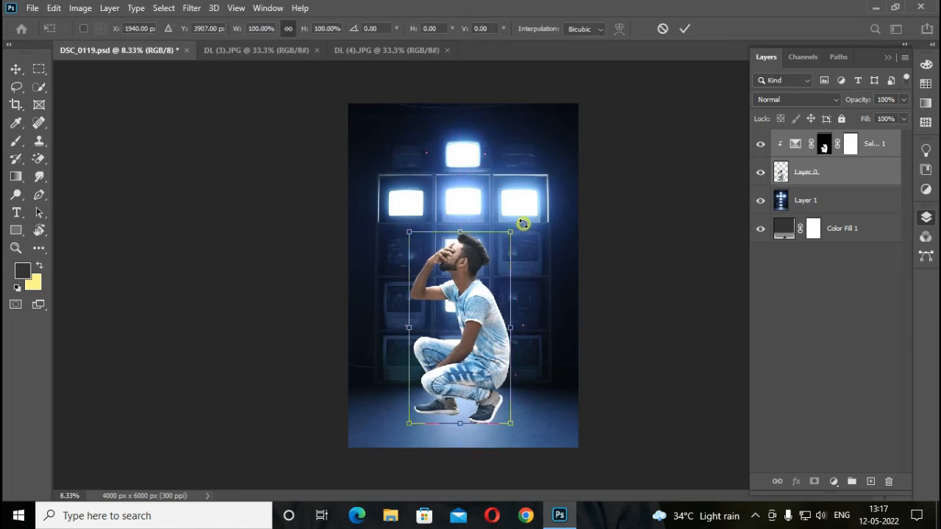
drag(523, 222, 522, 222)
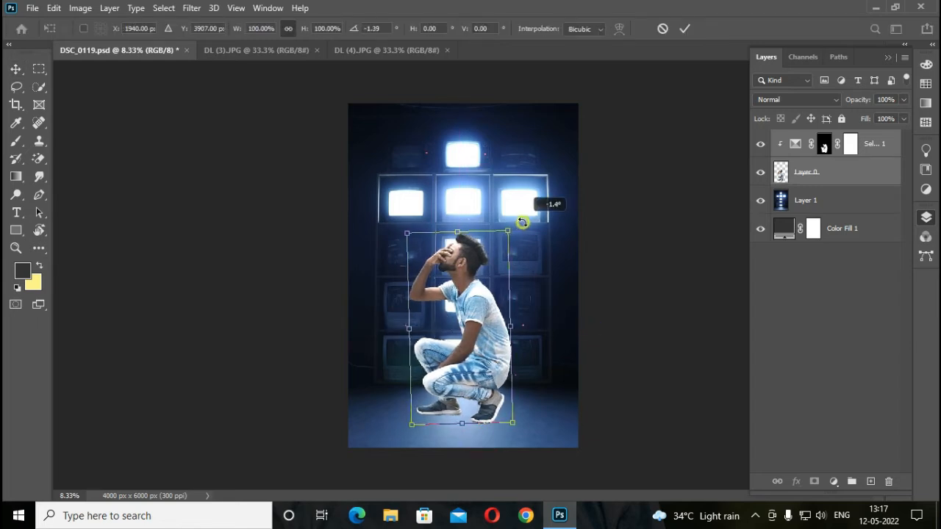
key(Return)
Copy the glowing character from DL (3).JPG into the composite, close the source file, and place the layer behind the man
click(256, 50)
drag(500, 239, 455, 221)
click(346, 50)
drag(842, 157, 836, 214)
Enlarge the glowing character image across the canvas width and position the character behind the man
key(ctrl+t)
drag(304, 28, 450, 131)
drag(483, 200, 495, 258)
key(Return)
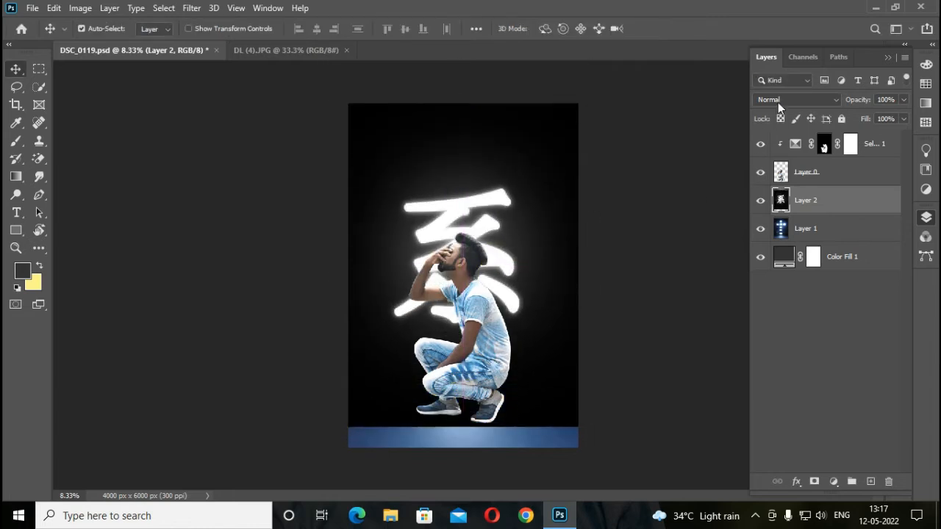
Give the character layer a blend mode that drops out its black background, and select the TV-screens layer
click(794, 100)
click(768, 213)
click(809, 228)
click(191, 7)
mouse_move(204, 159)
click(391, 214)
drag(771, 341, 772, 341)
click(886, 179)
Duplicate the TV-screens layer and apply a Gaussian Blur with a 22.2-pixel radius to the copy
key(ctrl+j)
click(191, 8)
mouse_move(205, 162)
click(390, 214)
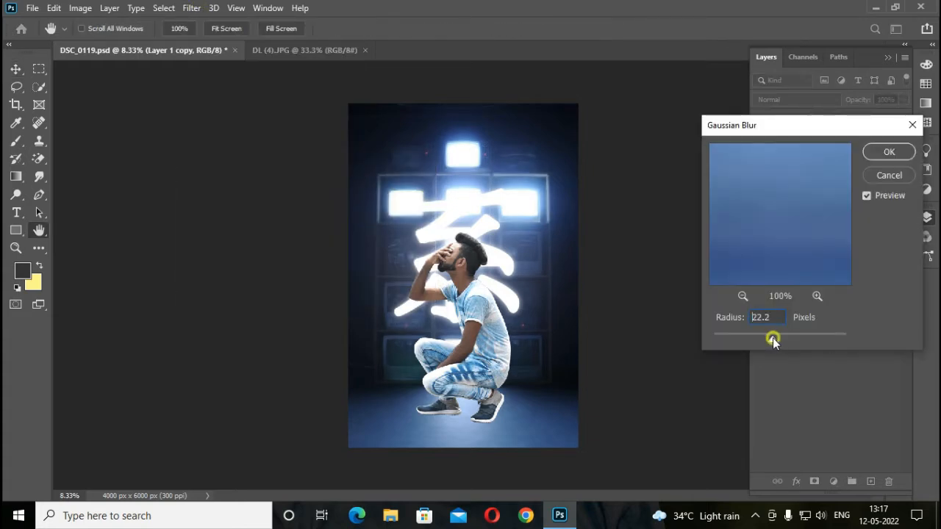
drag(772, 338, 772, 338)
click(889, 151)
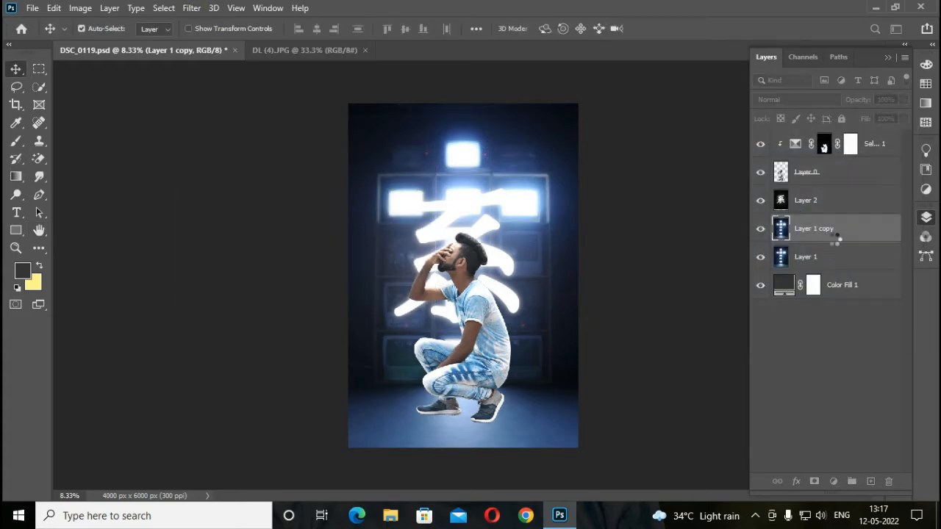
Add a layer mask to the blurred copy and paint on it with a large 1900 px soft brush
alt+click(814, 481)
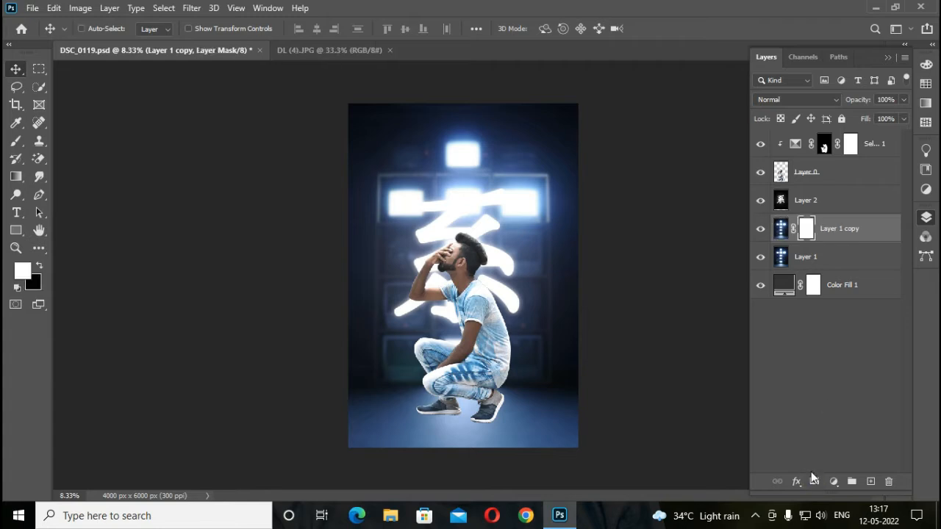
click(17, 141)
key(bracketright)
key(bracketright)
key(bracketright)
key(bracketright)
key(bracketright)
mouse_move(332, 139)
mouse_down()
mouse_move(515, 137)
mouse_move(499, 123)
mouse_move(315, 149)
mouse_move(545, 200)
mouse_move(464, 220)
mouse_move(385, 257)
mouse_move(607, 257)
mouse_move(345, 304)
mouse_move(570, 321)
mouse_move(352, 344)
mouse_move(530, 347)
mouse_move(301, 349)
mouse_move(531, 345)
mouse_move(596, 255)
mouse_move(304, 328)
mouse_move(572, 128)
mouse_move(505, 108)
mouse_move(494, 124)
mouse_move(596, 344)
mouse_up()
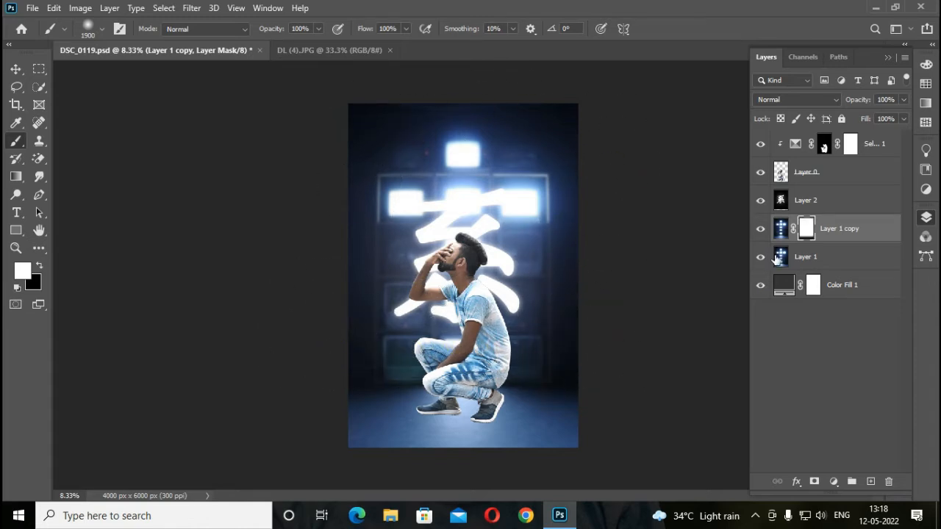
Apply the blurred copy's layer mask and merge the copy down into the TV-screens layer
right_click(807, 231)
click(820, 271)
right_click(831, 224)
click(713, 406)
Add a Selective Color adjustment clipped to the TV-screens layer and set black to +9% for Blacks
click(834, 482)
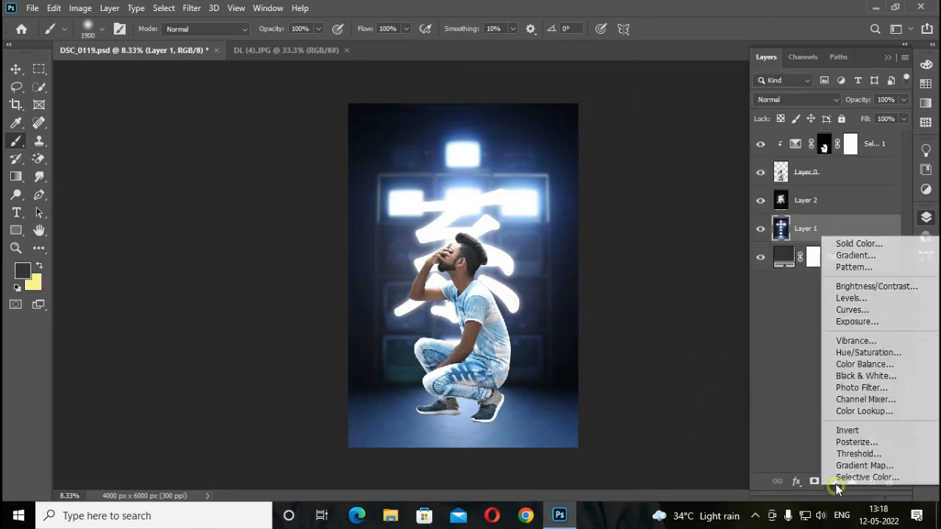
click(860, 488)
click(765, 167)
click(758, 266)
drag(781, 275, 788, 276)
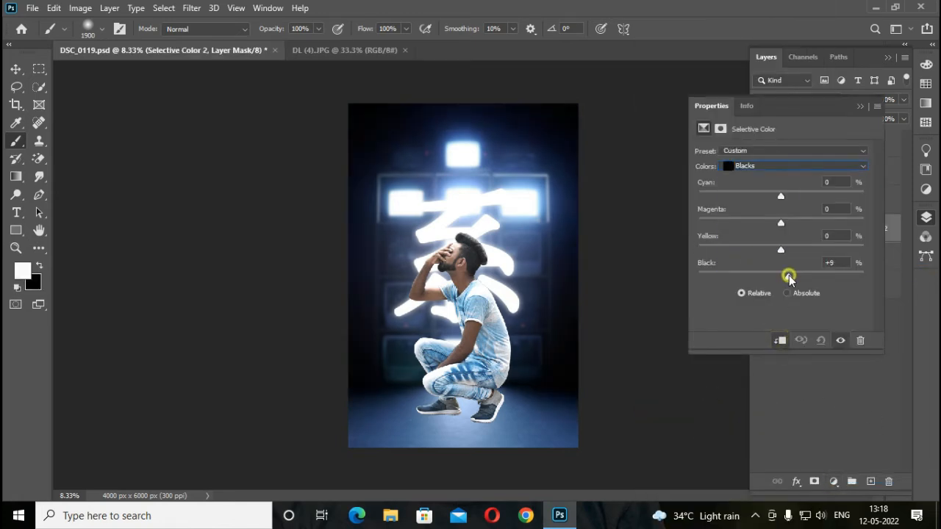
click(860, 106)
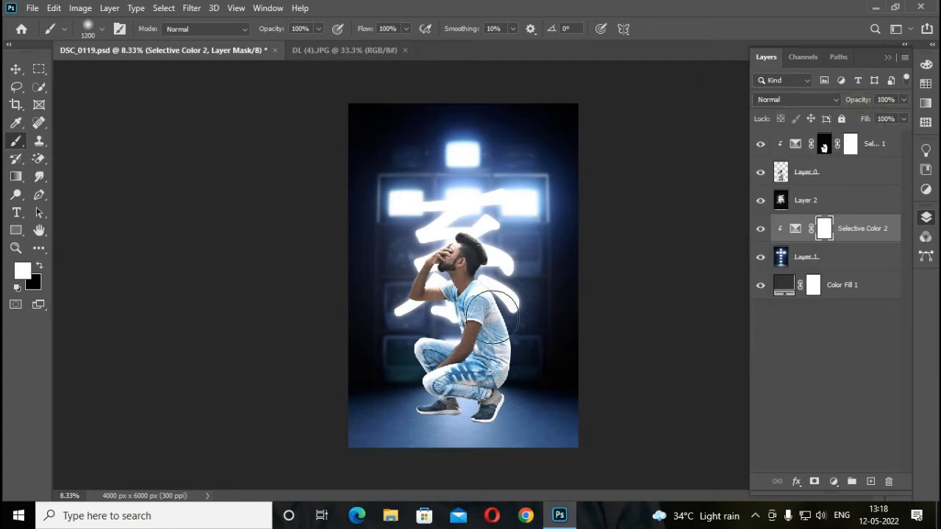
Create a new empty layer between the glowing character and the man
key(ctrl+plus)
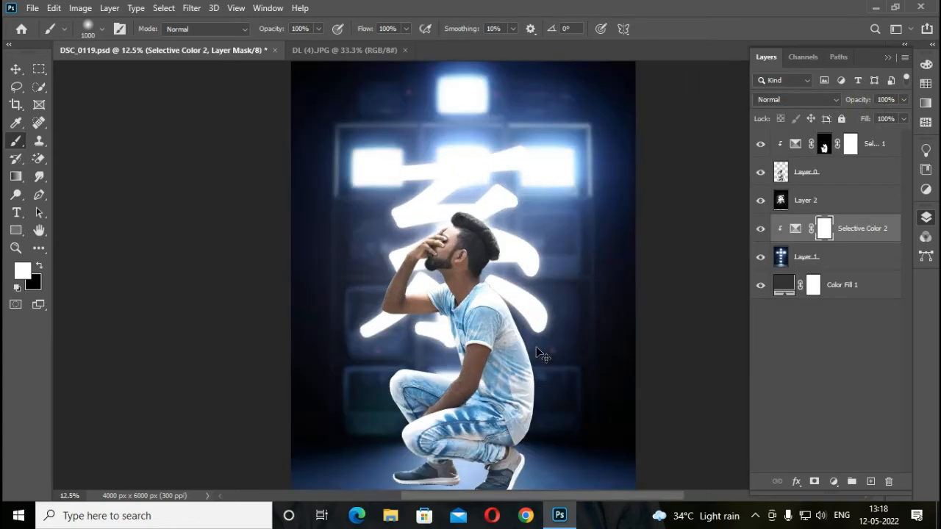
key(ctrl+minus)
click(834, 198)
click(871, 481)
Set the painting colours to black and near-white, with black as the foreground, and choose the Brush
click(23, 270)
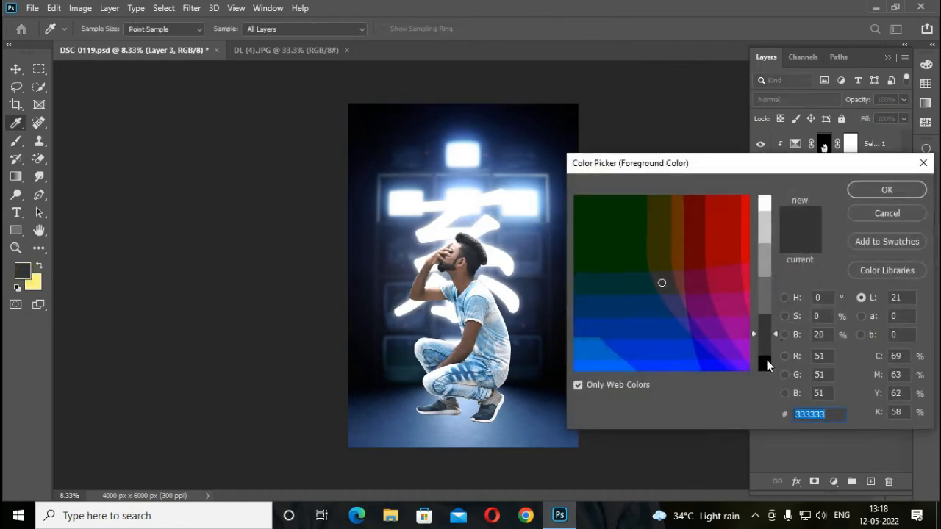
click(768, 360)
click(635, 236)
click(895, 194)
click(39, 265)
click(23, 270)
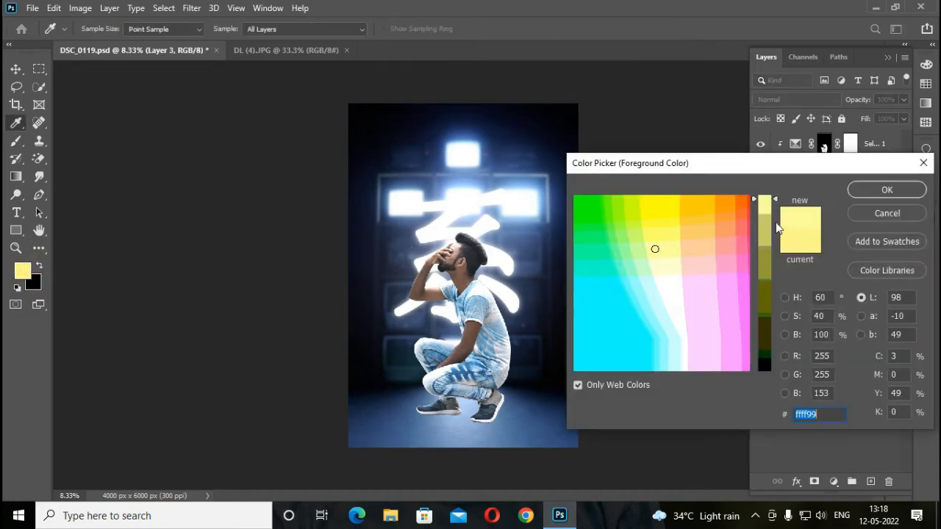
click(675, 291)
click(887, 189)
key(b)
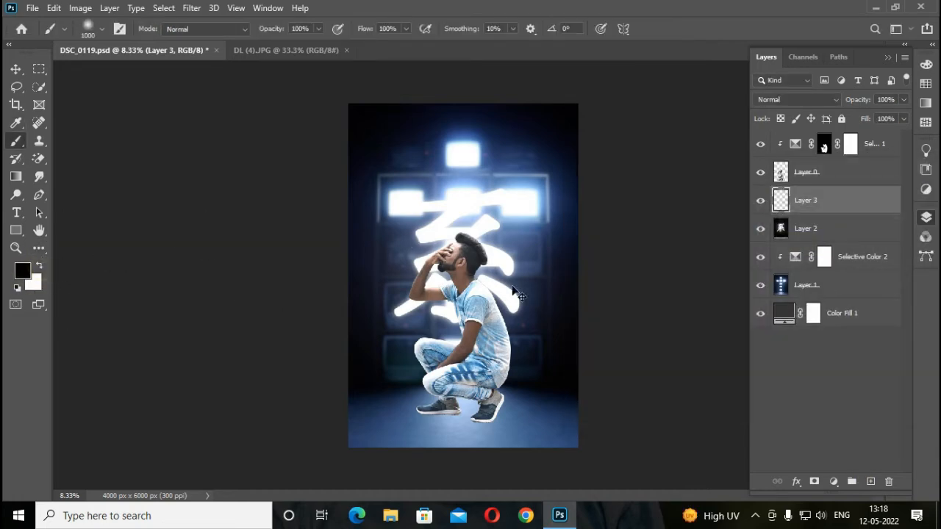
Reduce the brush and paint a soft black contact shadow under the man's rear shoe, which lies flat on the floor
key(ctrl+plus)
key(ctrl+plus)
scroll(353, 301, down, 7)
key(ctrl+plus)
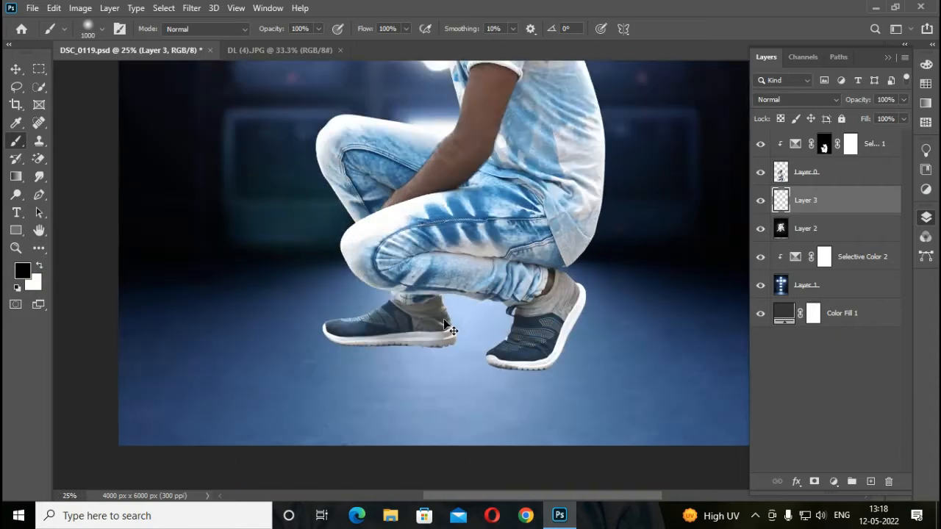
key(ctrl+plus)
key(ctrl+plus)
scroll(422, 327, down, 3)
key(bracketleft)
key(bracketleft)
key(bracketleft)
key(bracketleft)
key(bracketleft)
key(bracketleft)
key(bracketleft)
key(bracketleft)
key(bracketleft)
key(bracketleft)
key(bracketleft)
key(bracketleft)
key(bracketleft)
key(bracketleft)
drag(219, 334, 435, 338)
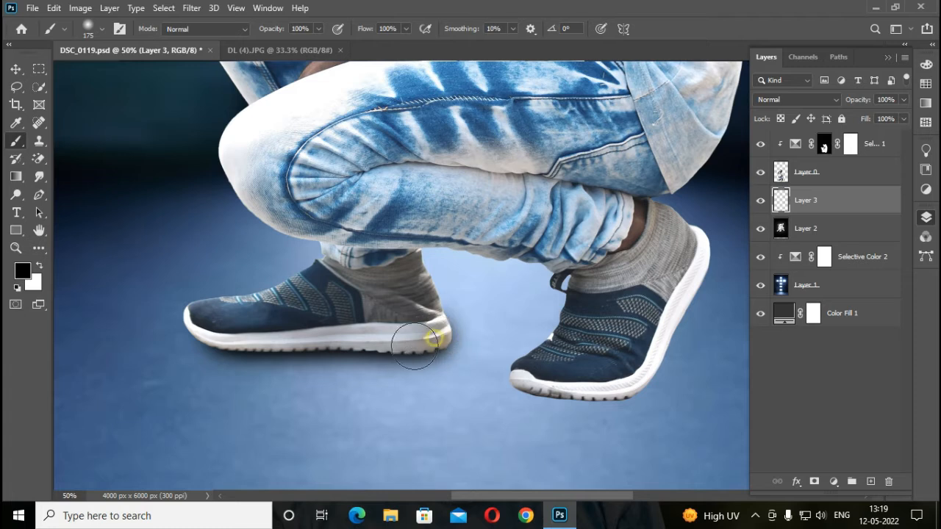
Paint a soft black contact shadow beneath and behind the tilted shoe with a brush of up to 250 px
key(bracketright)
key(bracketright)
mouse_move(528, 384)
mouse_down()
mouse_move(605, 381)
mouse_move(566, 385)
mouse_move(624, 375)
mouse_move(615, 380)
mouse_move(634, 363)
mouse_move(550, 388)
mouse_up()
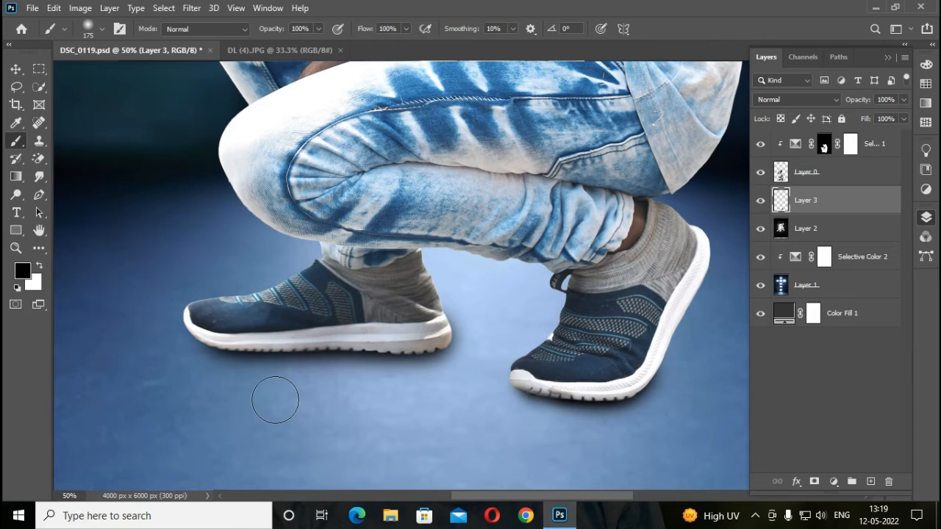
key(bracketright)
drag(626, 361, 652, 335)
click(664, 319)
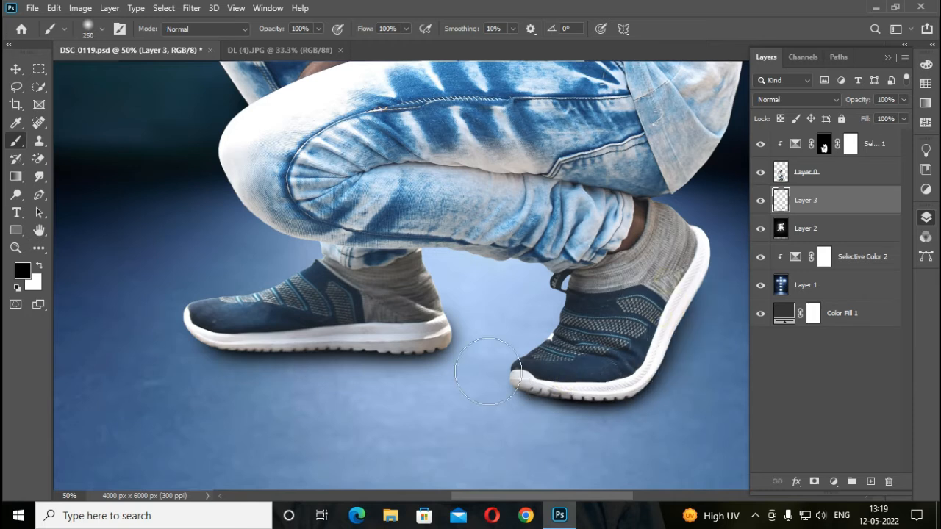
key(ctrl+minus)
key(ctrl+minus)
key(ctrl+minus)
key(ctrl+minus)
key(ctrl+minus)
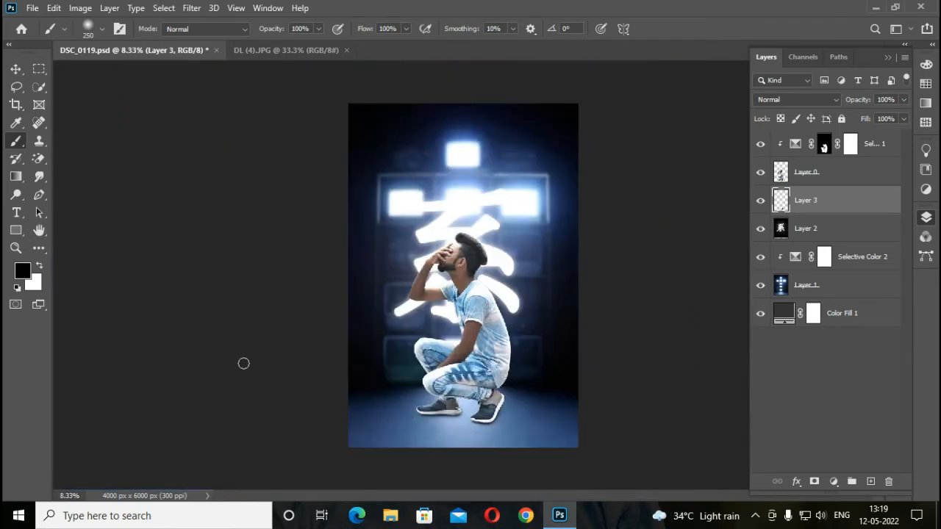
Create a new empty layer directly above the man's layer and clipped to it
click(18, 68)
key(ctrl+plus)
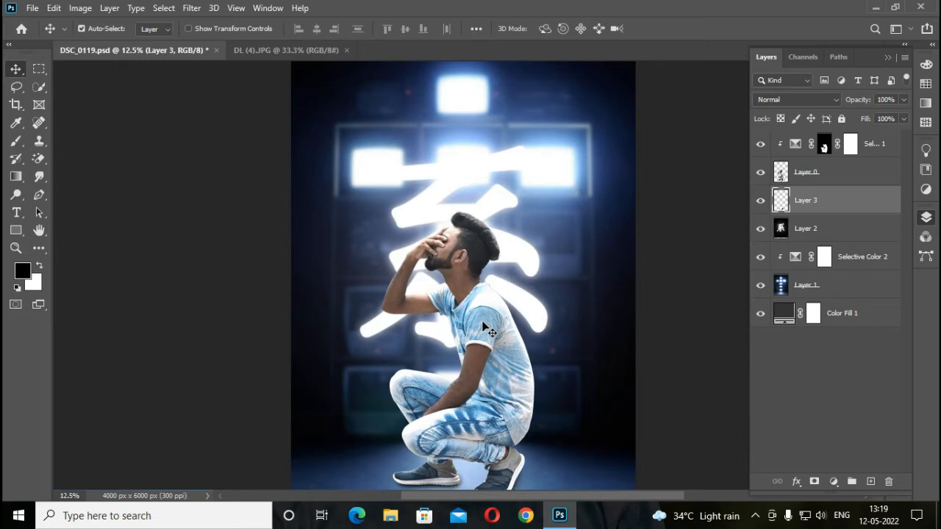
key(ctrl+plus)
key(ctrl+plus)
key(ctrl+plus)
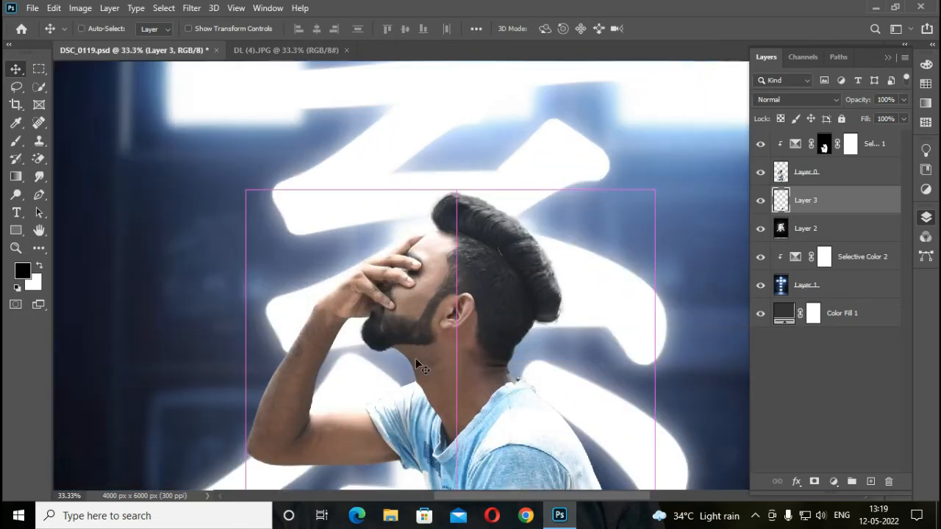
key(ctrl+plus)
scroll(319, 383, down, 3)
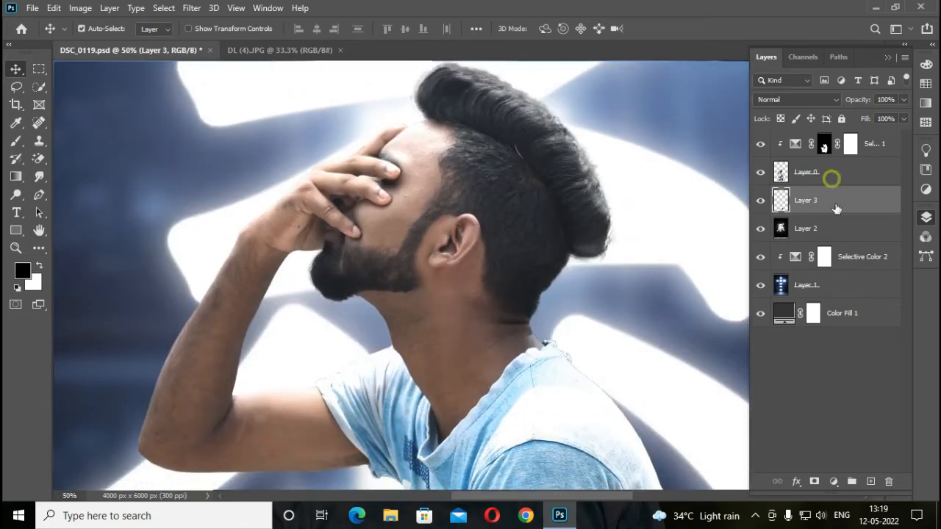
click(832, 181)
click(870, 481)
Paint soft white rim light along the edges of the man's raised arm and shirt with a 250–300 px brush
click(16, 141)
click(38, 267)
scroll(164, 266, down, 2)
key(bracketright)
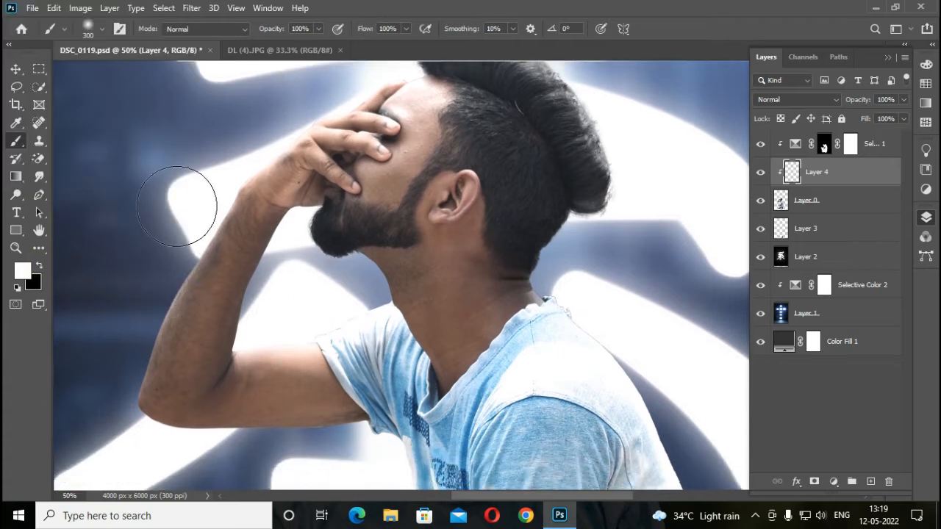
key(bracketright)
scroll(108, 252, down, 2)
scroll(108, 253, down, 1)
key(bracketleft)
key(bracketleft)
mouse_move(120, 257)
mouse_down()
mouse_move(135, 396)
mouse_move(100, 375)
mouse_move(133, 400)
mouse_move(301, 412)
mouse_move(280, 407)
mouse_move(356, 398)
mouse_move(258, 405)
mouse_up()
mouse_move(639, 258)
mouse_down()
mouse_move(705, 367)
mouse_move(675, 276)
mouse_up()
click(927, 217)
drag(880, 270, 883, 296)
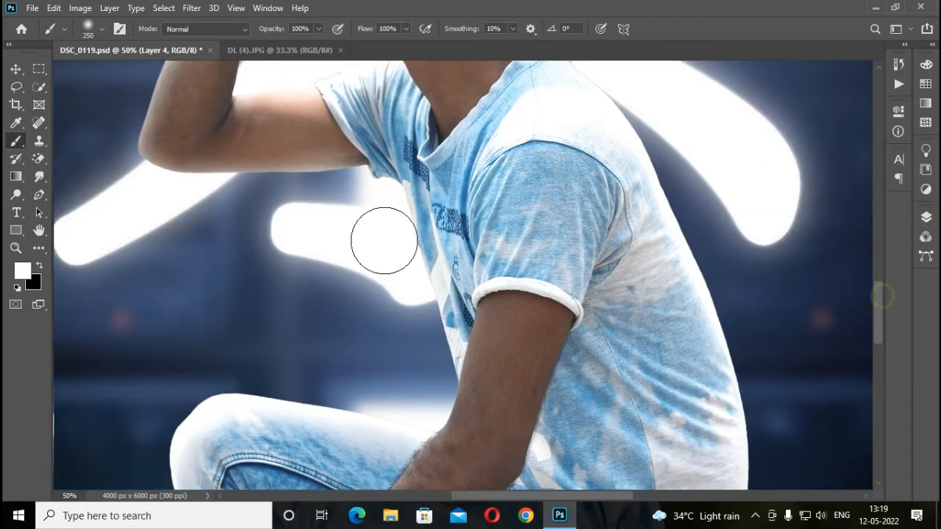
Paint soft white light along the edges of the knees, neck and head, reducing the brush to 175 px
key(])
drag(882, 311, 874, 244)
key(])
key(bracketleft)
key(bracketleft)
key(bracketleft)
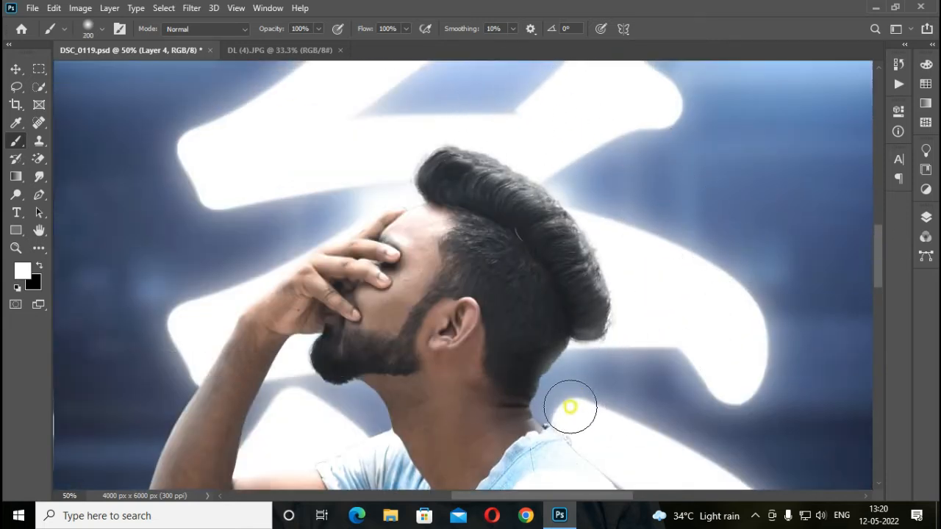
key(bracketleft)
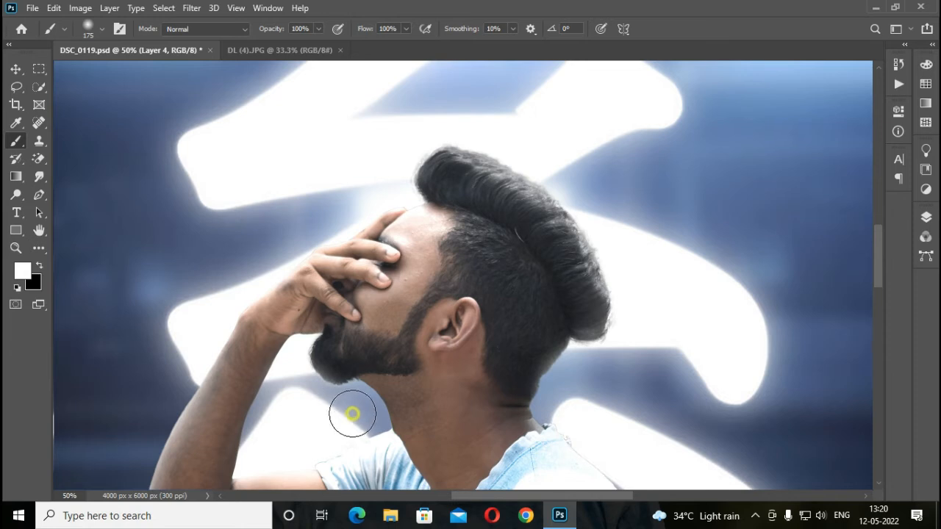
key(ctrl+minus)
key(ctrl+minus)
key(ctrl+minus)
key(ctrl+minus)
key(ctrl+minus)
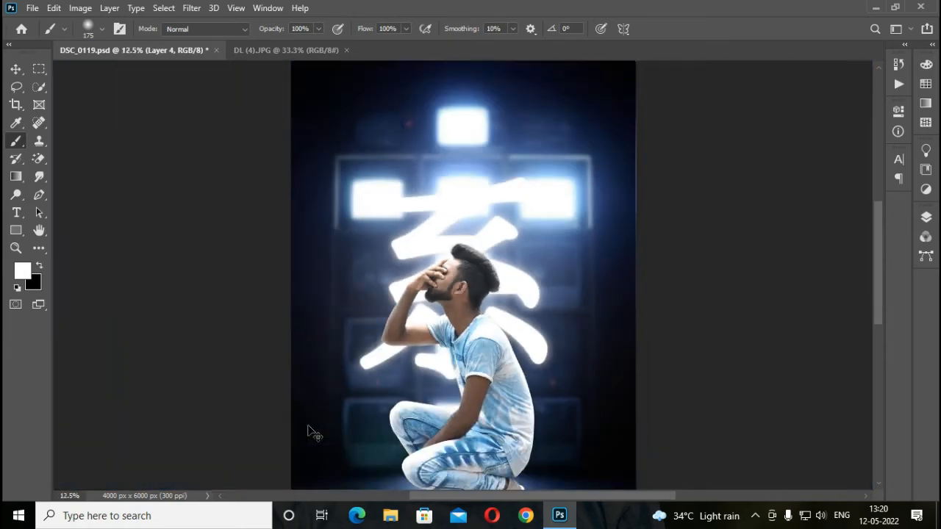
Stamp all visible layers into a new top layer, duplicate it as a smart object, and duplicate that smart object
click(16, 70)
click(926, 217)
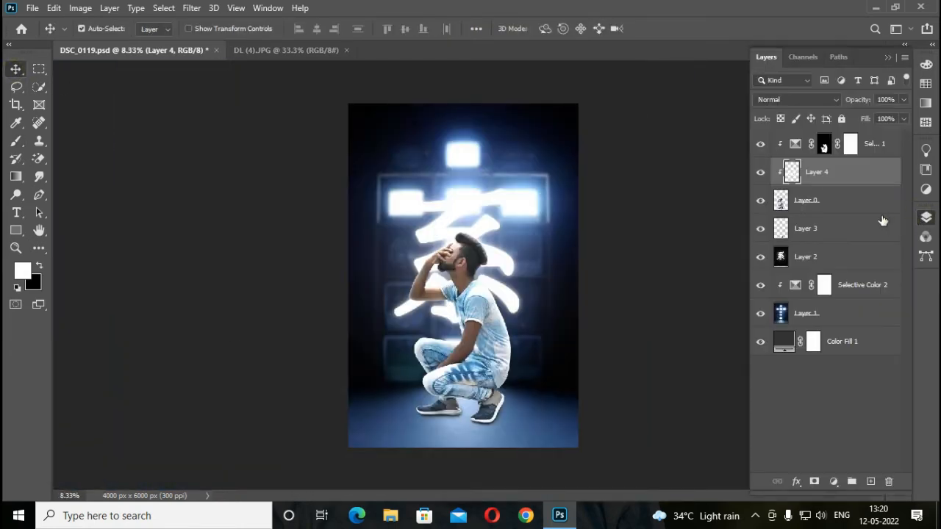
click(873, 145)
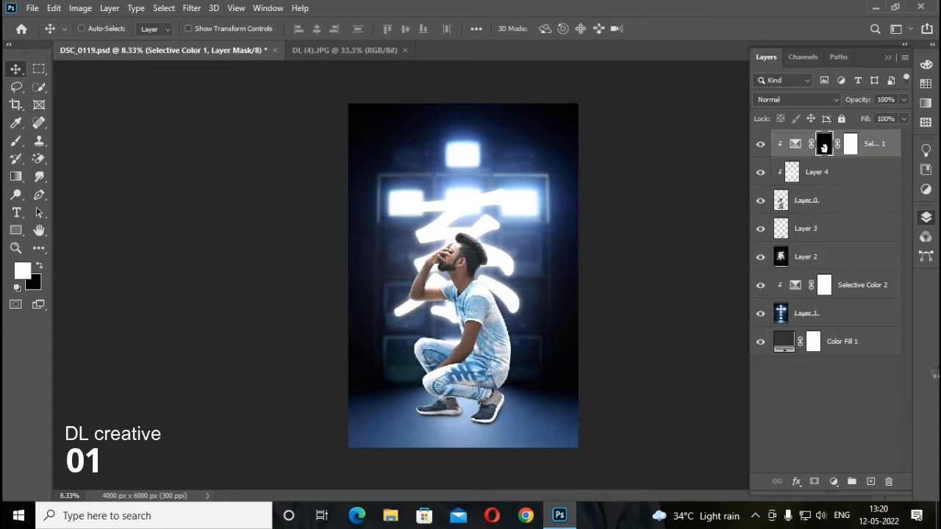
key(ctrl+shift+alt+e)
key(ctrl+j)
right_click(841, 143)
click(721, 190)
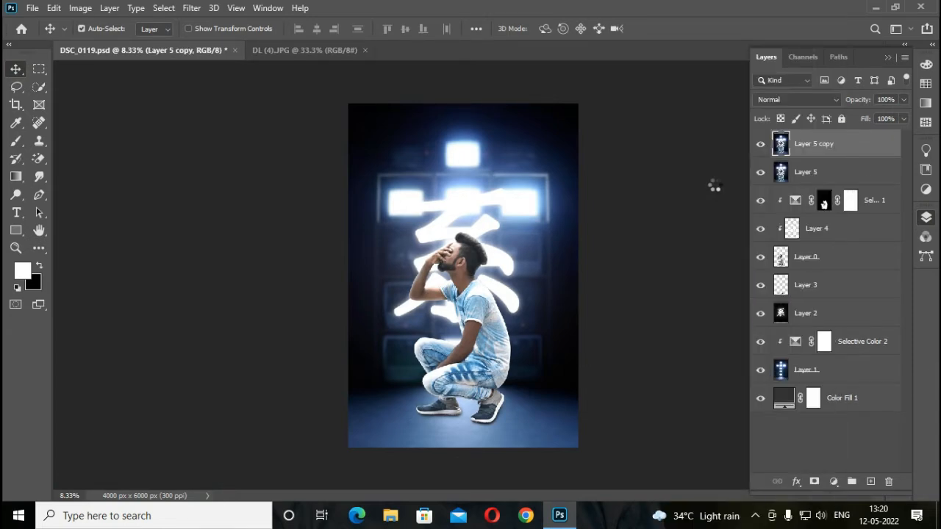
key(ctrl+j)
Hide the uppermost copy and apply a Gaussian Blur with a radius of about 16 pixels to the copy below it
click(761, 144)
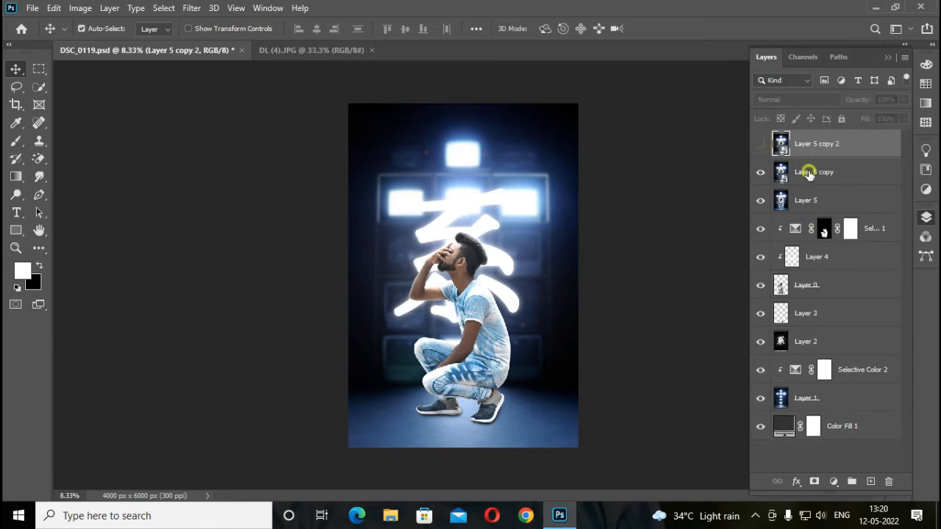
click(807, 173)
click(191, 7)
mouse_move(242, 177)
click(397, 208)
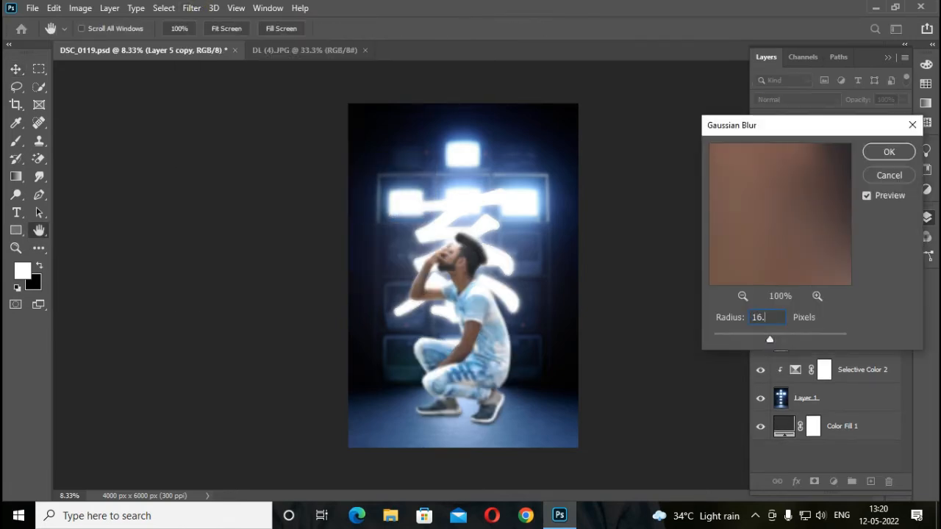
key(Return)
Show the uppermost copy, apply a High Pass filter to it and set its blend mode to Vivid Light
click(761, 143)
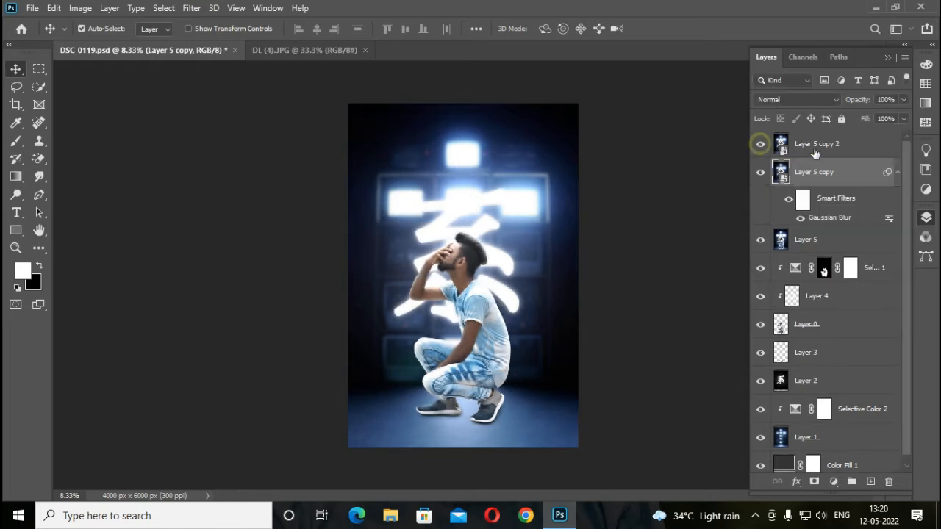
click(809, 144)
click(191, 8)
mouse_move(294, 282)
click(407, 298)
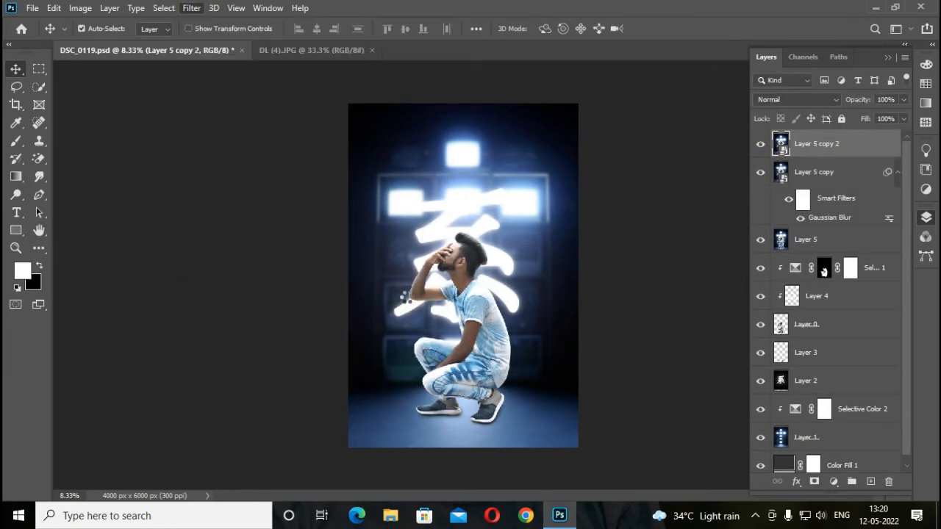
click(797, 100)
click(787, 297)
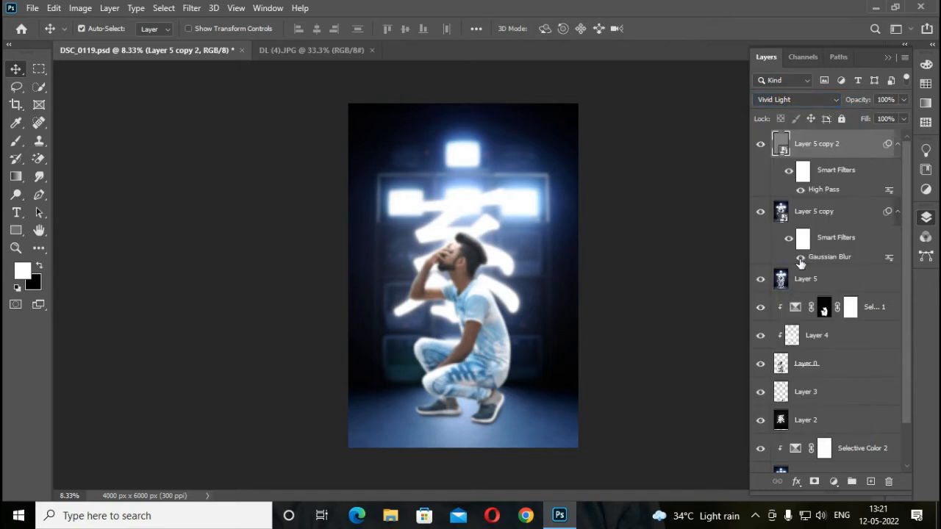
Group the two filtered copies and add an inverted, fully black layer mask to the group
shift+click(822, 215)
click(852, 481)
click(814, 481)
key(ctrl+i)
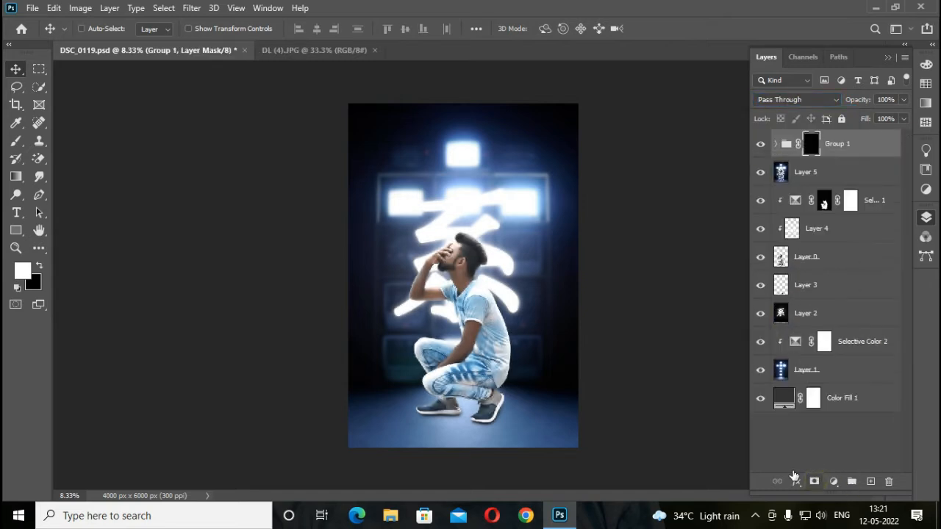
Smooth the skin of the raised arm by painting white on the group's mask with a 70–80 px brush at 80% opacity
key(ctrl+plus)
key(ctrl+plus)
key(ctrl+plus)
key(ctrl+plus)
key(ctrl+plus)
key(ctrl+plus)
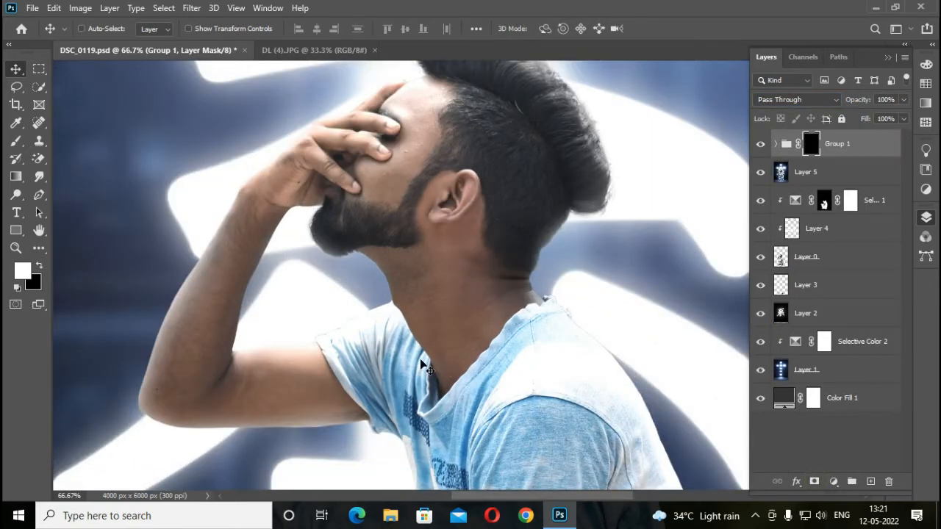
key(b)
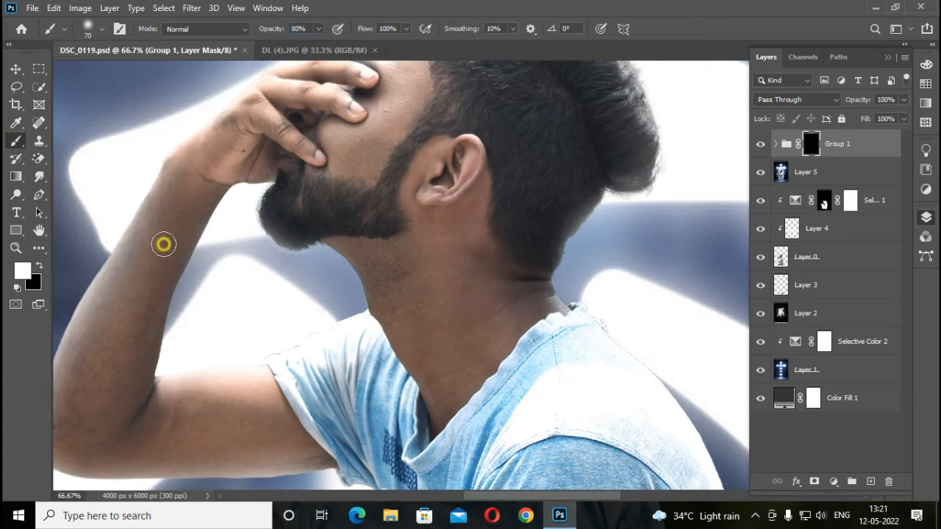
scroll(169, 214, down, 3)
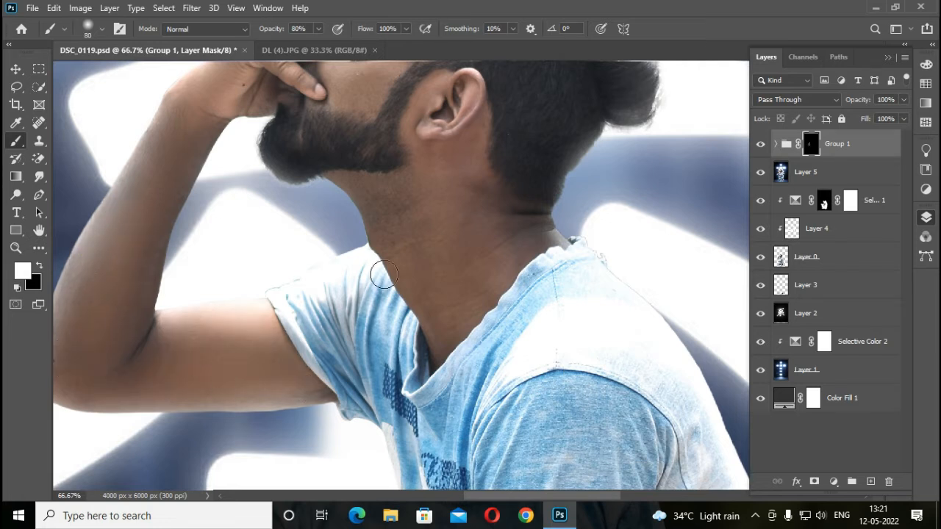
scroll(381, 273, up, 3)
key(ctrl+plus)
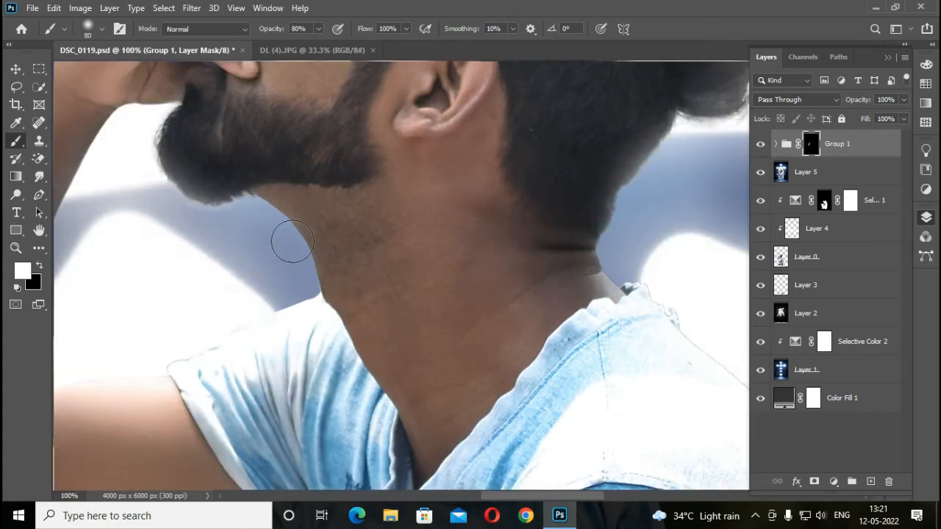
Paint white on the group's mask over the neck to smooth its skin
mouse_move(334, 254)
mouse_down()
mouse_move(344, 276)
mouse_move(351, 206)
mouse_move(412, 166)
mouse_up()
key(bracketright)
key(bracketright)
key(bracketright)
drag(469, 165, 475, 147)
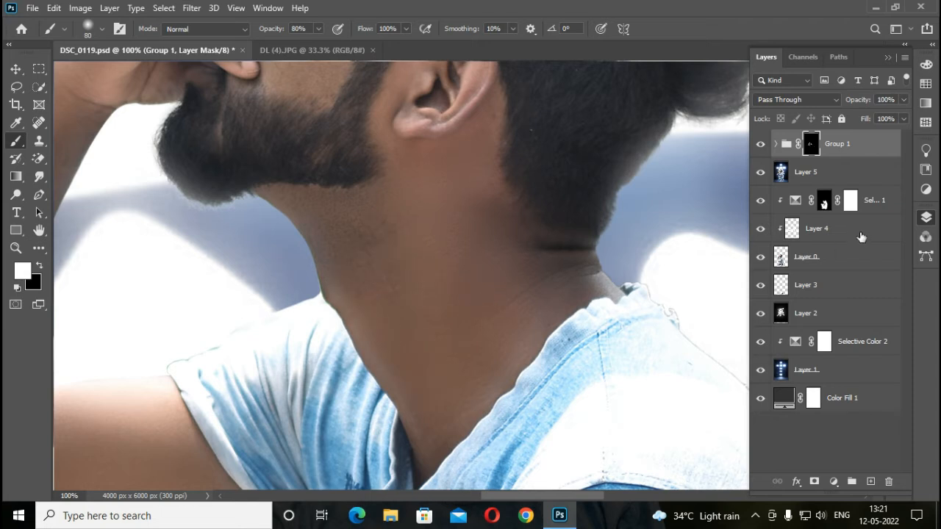
Paint white on the group's mask over the face and hand with a small brush of about 40 px
click(927, 216)
drag(879, 281, 878, 264)
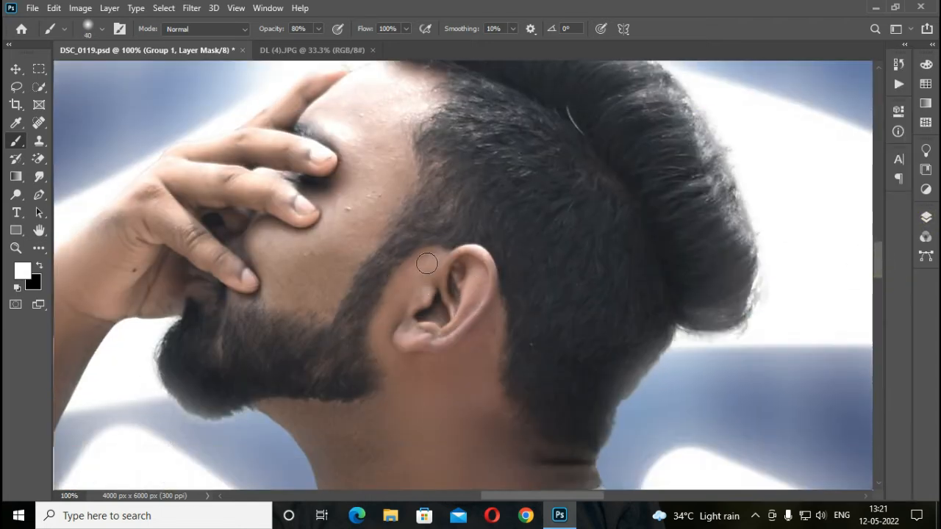
key(bracketright)
mouse_move(265, 237)
mouse_down()
mouse_move(283, 281)
mouse_move(337, 230)
mouse_move(327, 275)
mouse_move(360, 195)
mouse_move(343, 240)
mouse_move(377, 197)
mouse_move(334, 116)
mouse_move(394, 85)
mouse_move(405, 101)
mouse_move(388, 182)
mouse_move(354, 289)
mouse_up()
Smooth the skin of the lowered arm by painting white on the group's mask with a brush of up to 125 px
key(ctrl+minus)
key(ctrl+minus)
drag(879, 283, 889, 331)
mouse_move(496, 170)
mouse_down()
mouse_move(550, 177)
mouse_move(488, 263)
mouse_move(496, 229)
mouse_move(481, 209)
mouse_move(494, 178)
mouse_move(428, 325)
mouse_move(466, 303)
mouse_move(416, 370)
mouse_move(497, 312)
mouse_move(529, 220)
mouse_move(420, 347)
mouse_up()
key(ctrl+minus)
key(ctrl+minus)
key(ctrl+minus)
key(ctrl+minus)
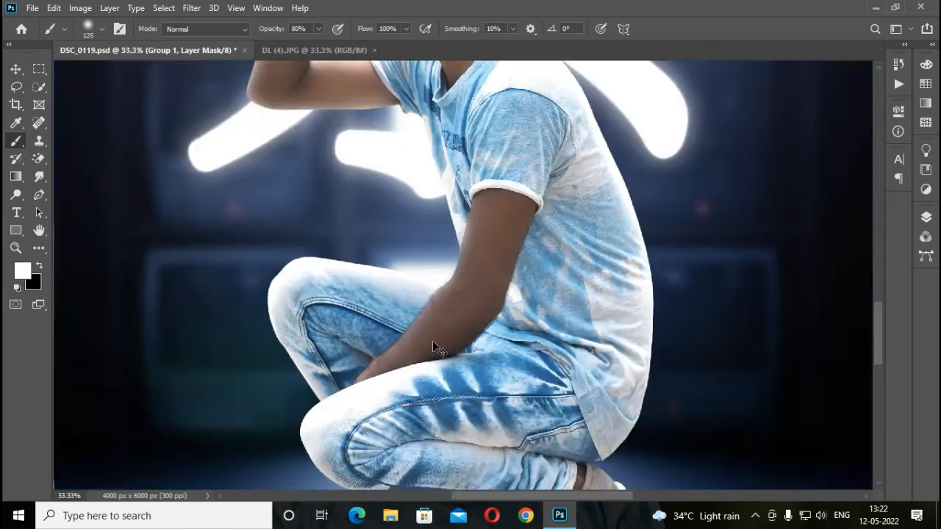
key(ctrl+minus)
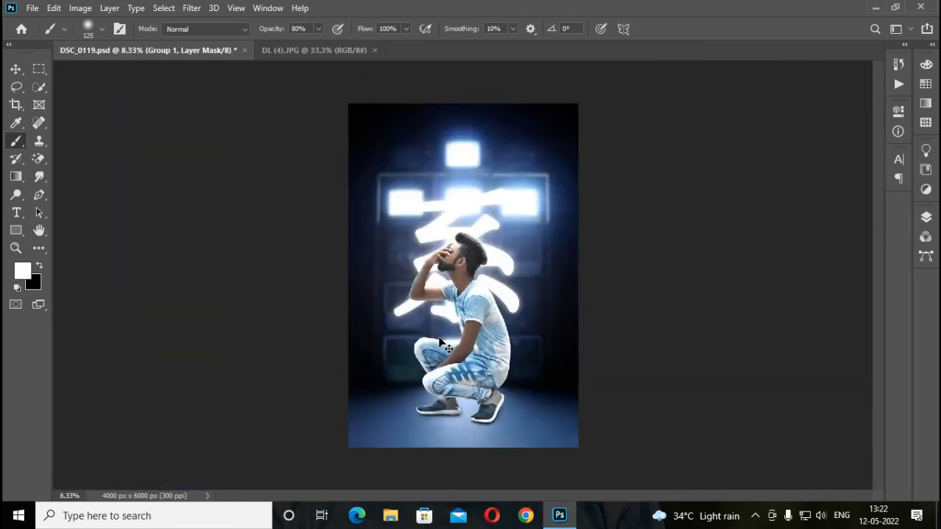
Stamp all visible layers into a new layer above the masked group and duplicate it
click(925, 217)
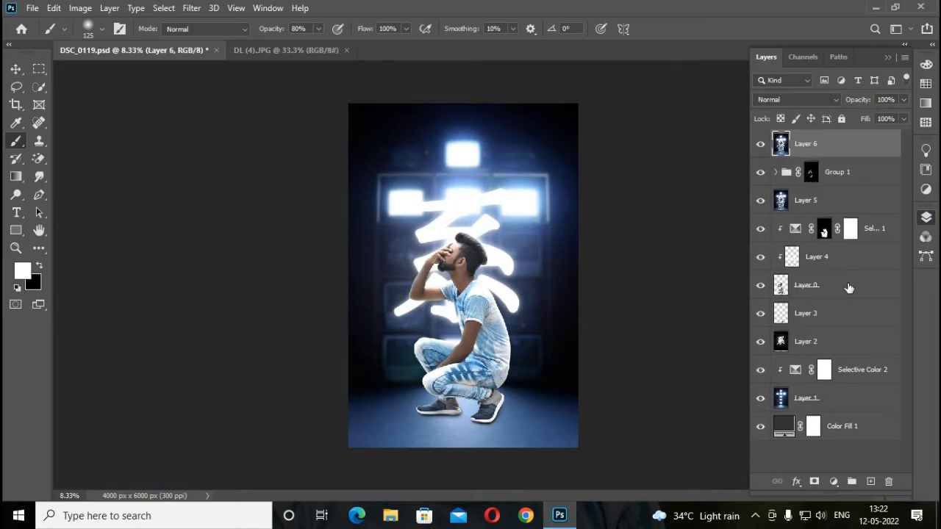
key(ctrl+j)
click(15, 68)
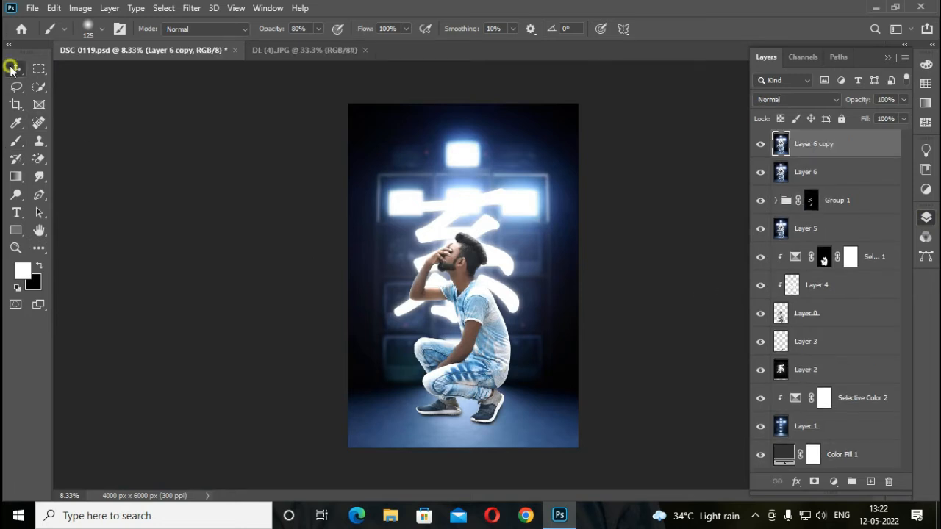
key(ctrl)
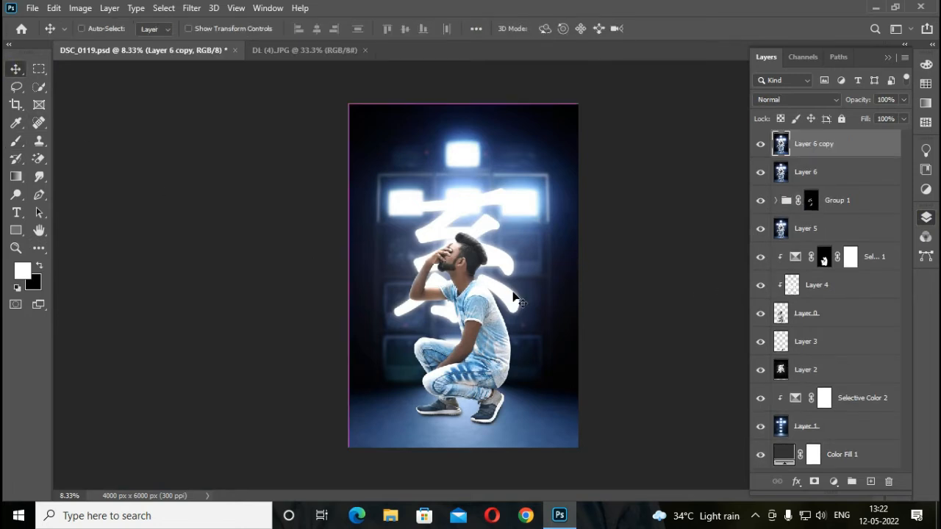
Add a Color Balance adjustment on top and shift its midtones slightly towards red and blue
click(834, 482)
click(809, 366)
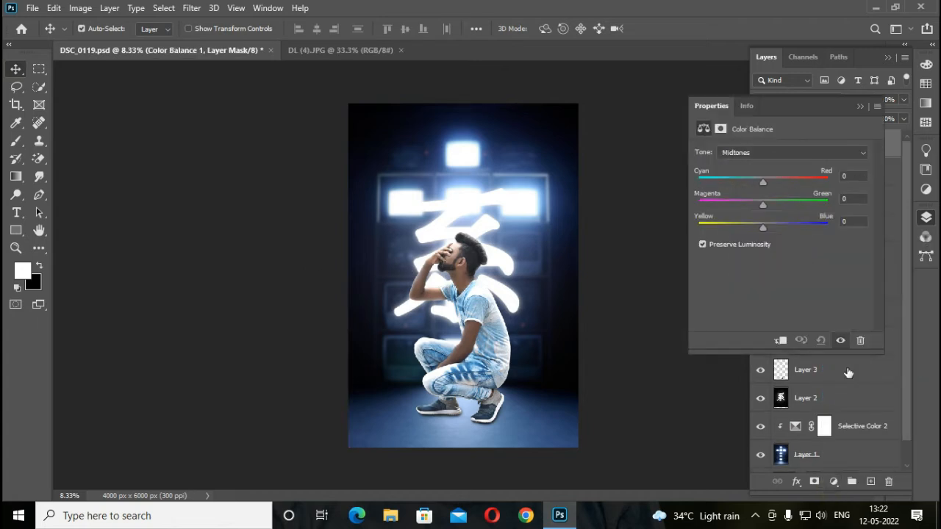
drag(762, 183, 765, 187)
drag(763, 228, 767, 230)
Set the Color Balance highlights to +6 blue and fine-tune the cyan–red balance of the shadows
click(772, 152)
click(763, 185)
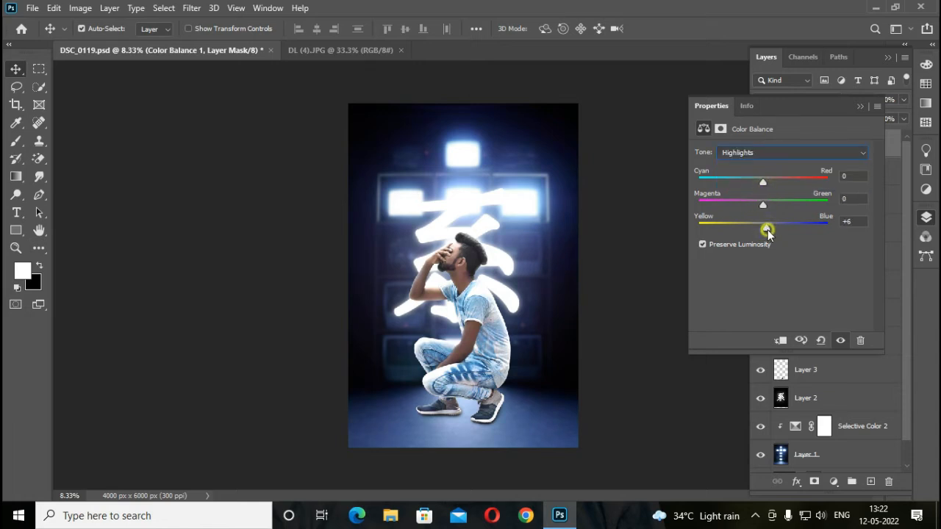
click(761, 152)
click(761, 162)
click(762, 182)
click(858, 107)
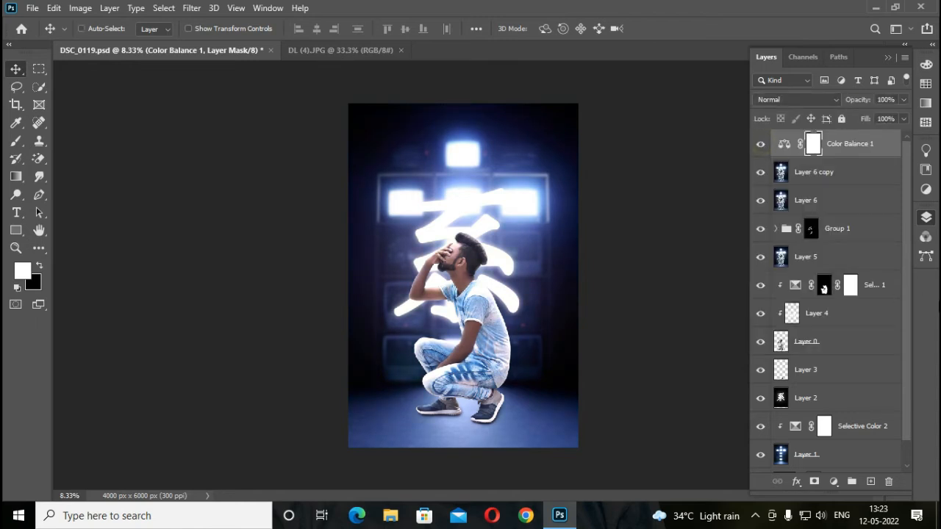
Stamp all visible layers into a new layer above the Color Balance adjustment and duplicate it
key(ctrl+shift+alt+n)
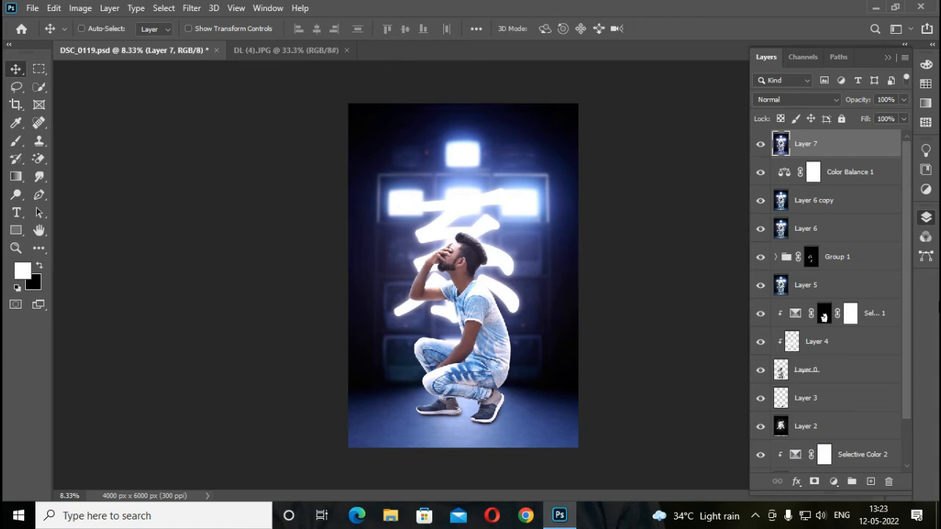
key(ctrl+j)
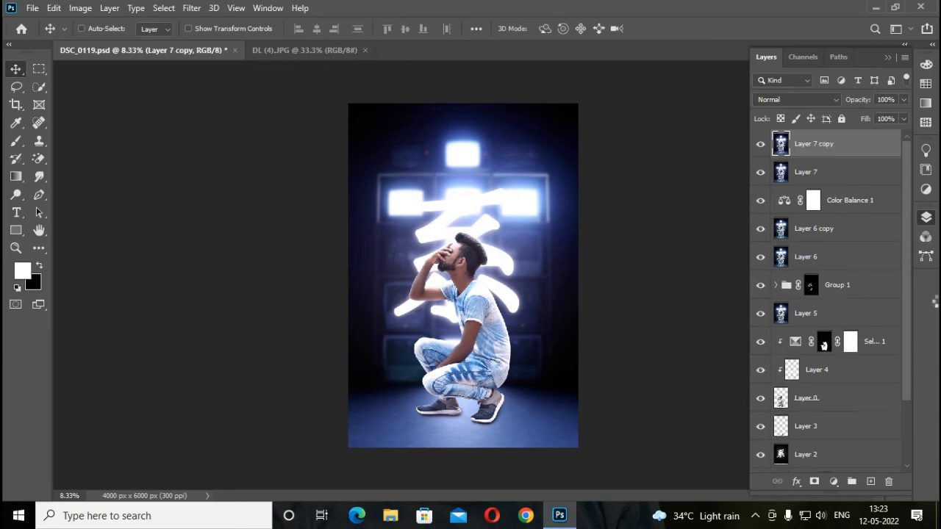
Open the duplicate in the Camera Raw filter with a before/after comparison and set Temperature to -4 and Tint to +4
key(ctrl+shift+a)
click(643, 437)
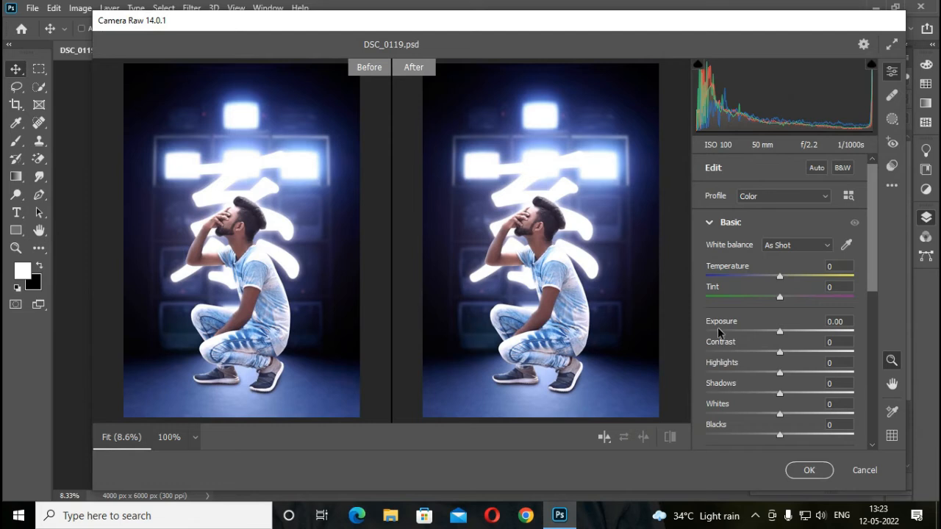
mouse_move(780, 278)
mouse_down()
mouse_move(770, 278)
mouse_move(779, 280)
mouse_up()
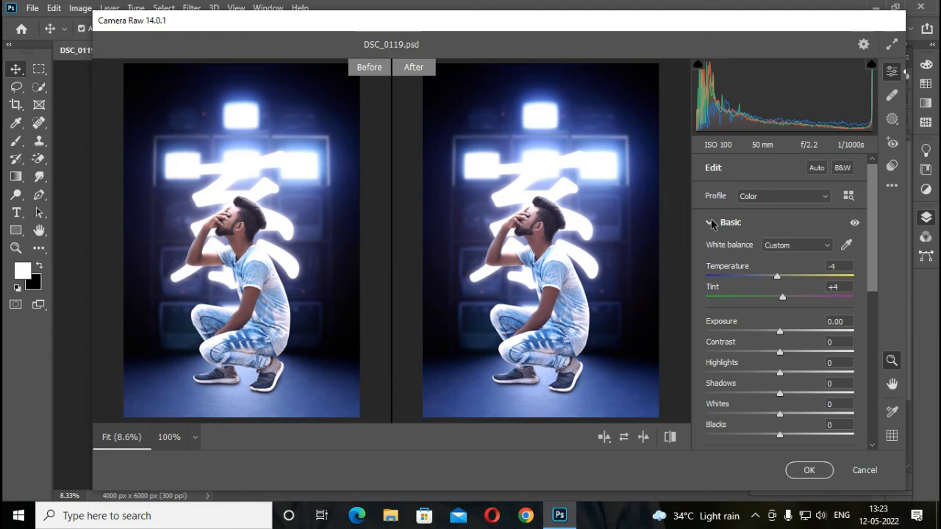
Set Shadows to -14 and Contrast to +19 in the Camera Raw basic adjustments
scroll(791, 356, down, 2)
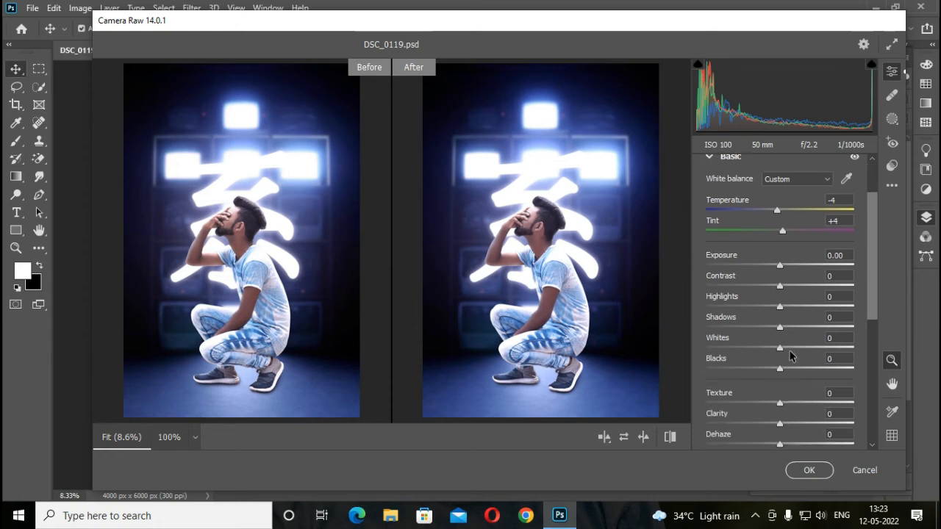
drag(739, 321, 733, 321)
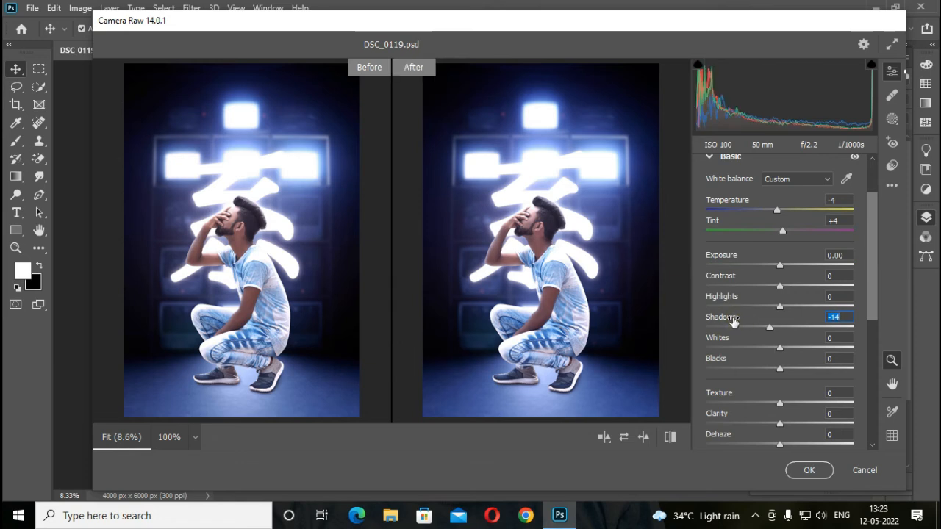
drag(744, 284, 758, 278)
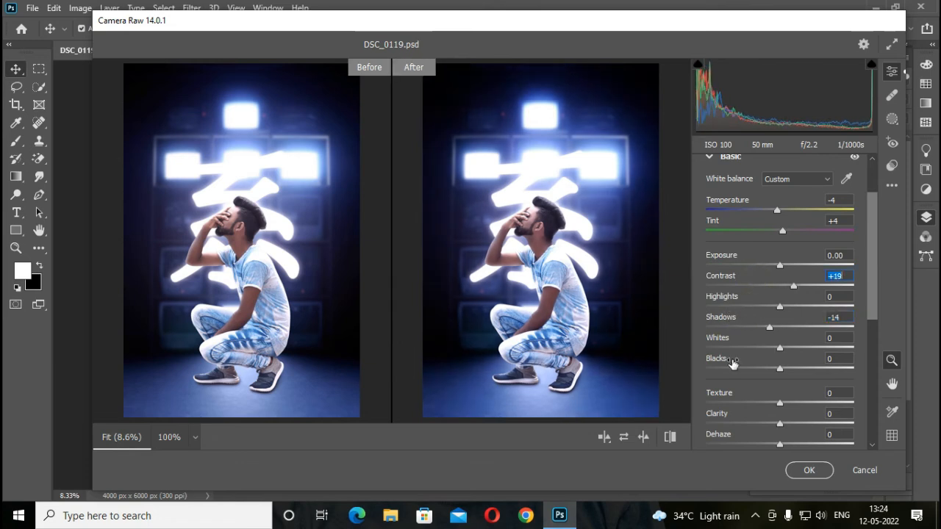
Set Texture to +15 in the Camera Raw basic adjustments
drag(768, 394, 779, 393)
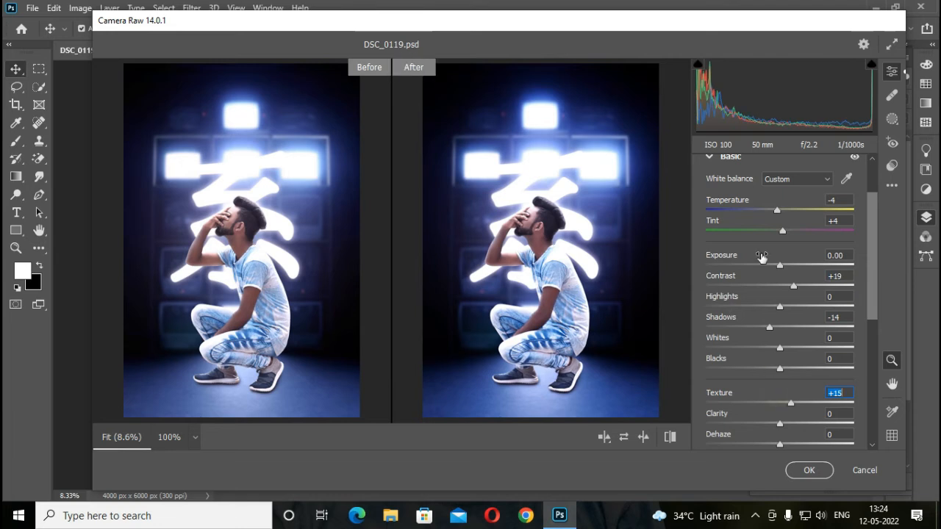
Browse the Camera Raw profiles and preview the Artistic and Modern looks on the image
click(710, 159)
click(847, 190)
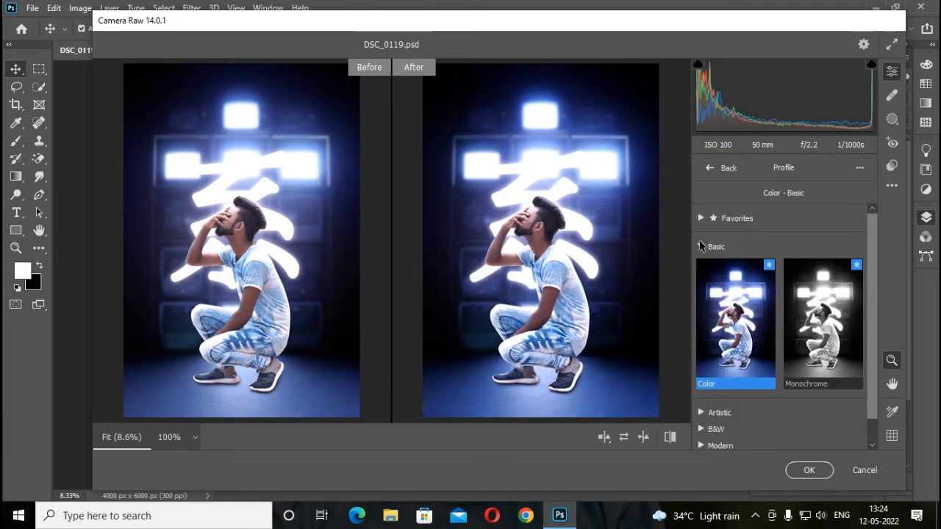
click(700, 246)
click(702, 273)
drag(876, 235, 872, 325)
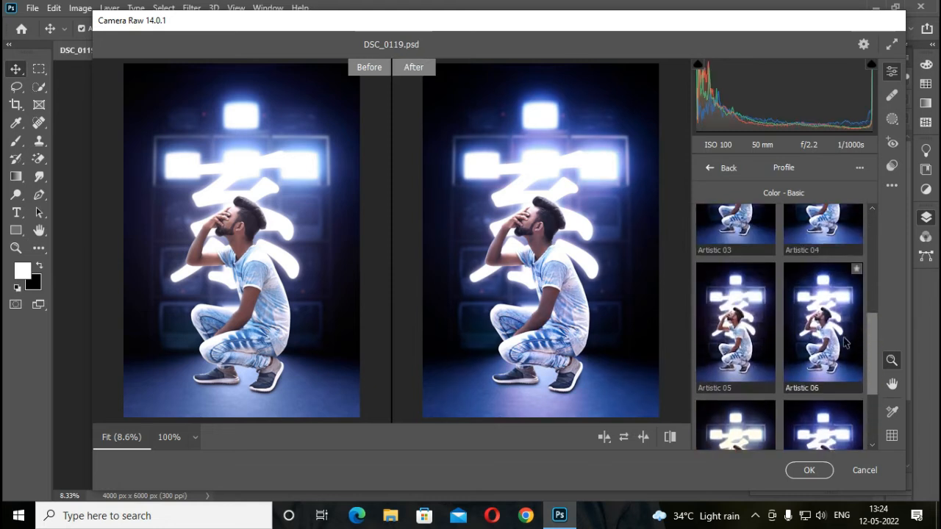
scroll(829, 346, down, 1)
scroll(827, 344, up, 1)
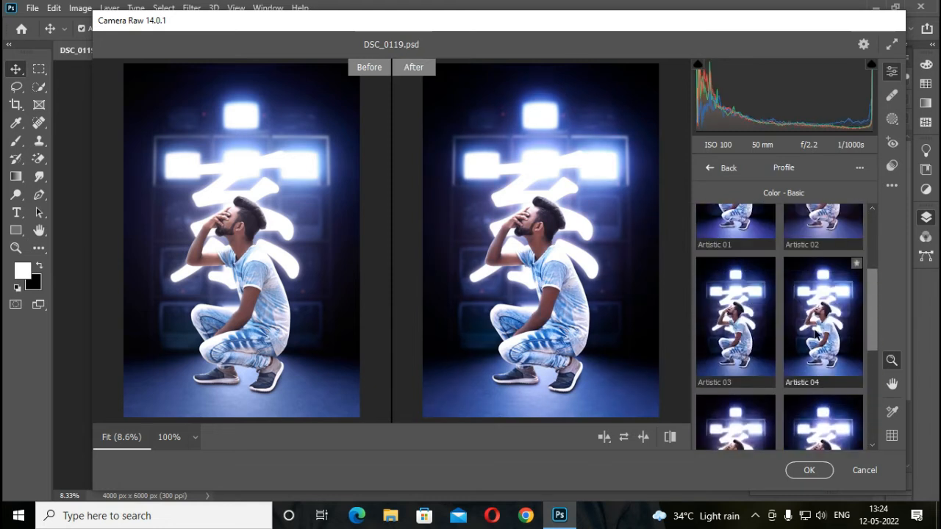
scroll(717, 331, up, 7)
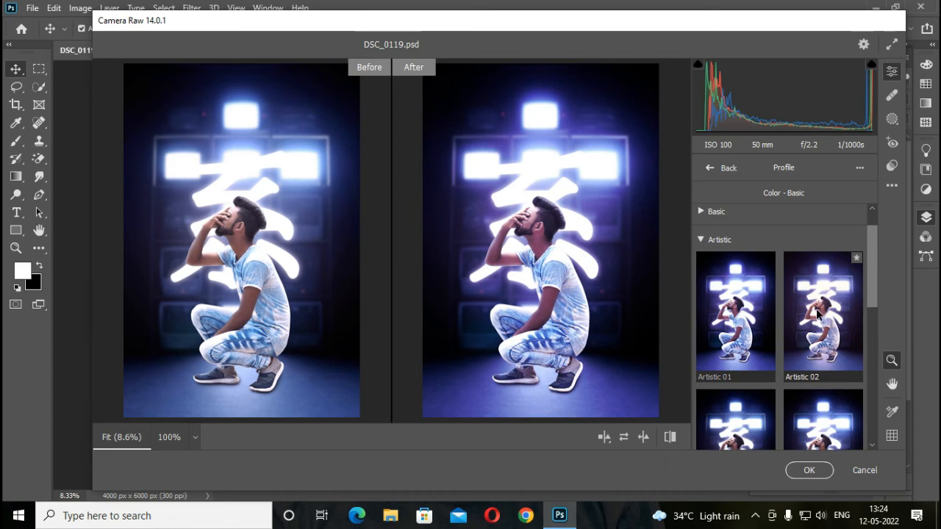
click(700, 240)
click(700, 274)
click(700, 275)
click(700, 309)
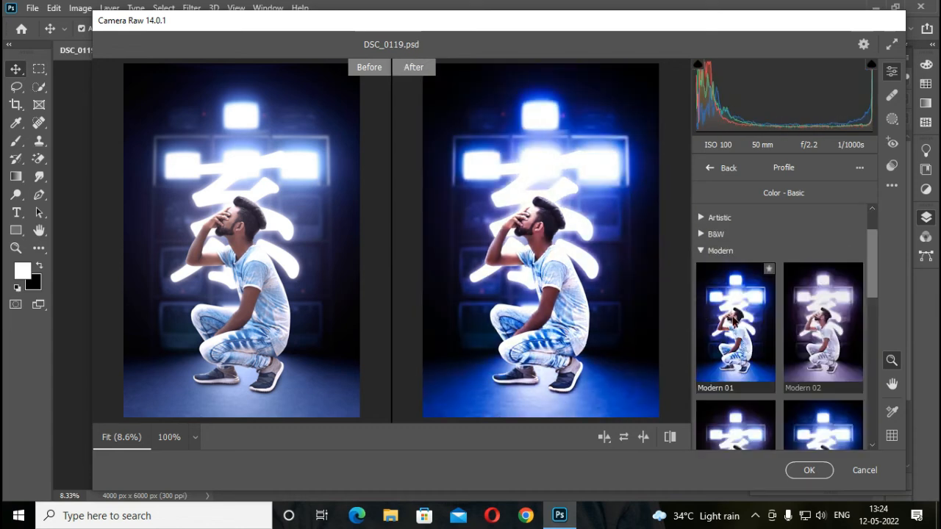
scroll(830, 332, down, 2)
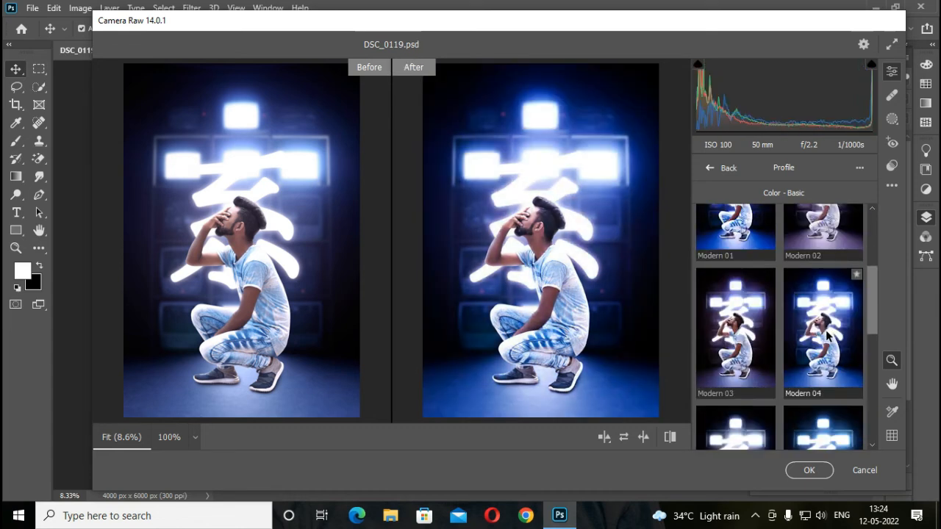
scroll(830, 336, down, 2)
scroll(829, 336, down, 2)
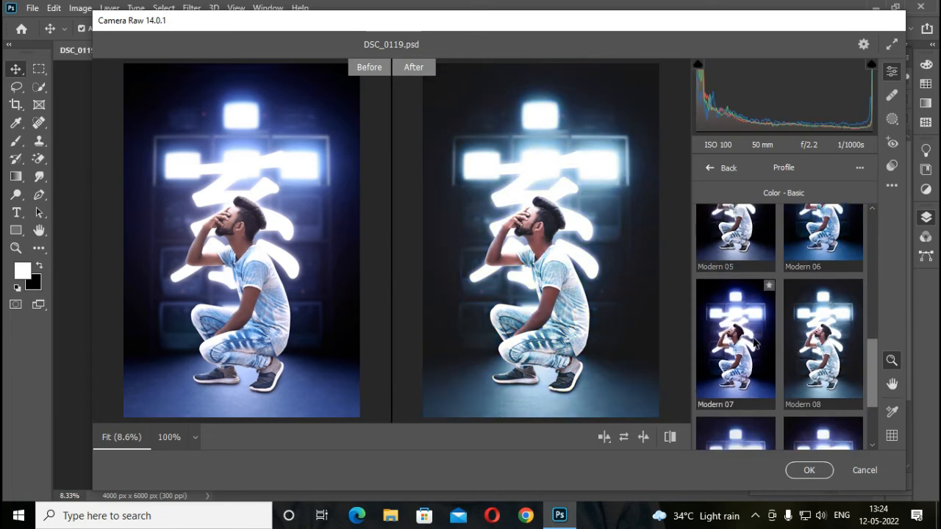
scroll(764, 344, down, 2)
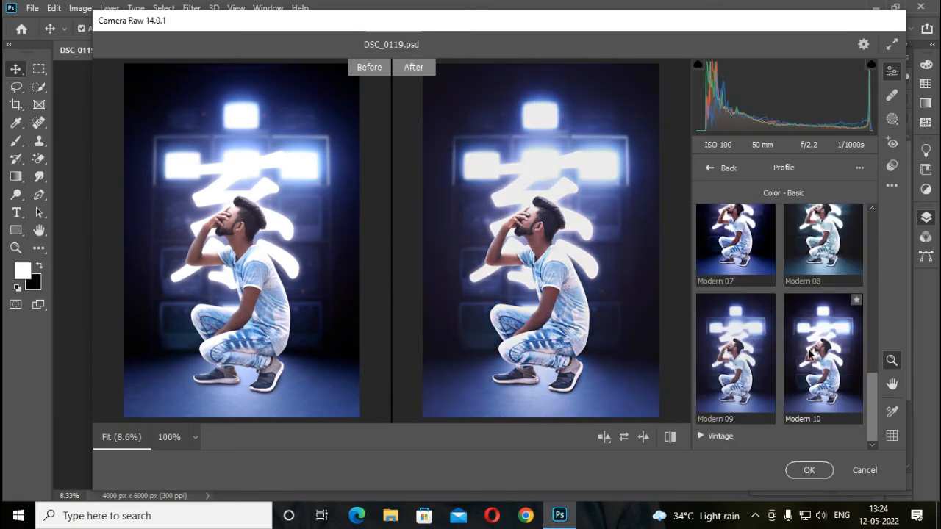
Apply the Camera Raw adjustments and duplicate the filtered layer
click(809, 471)
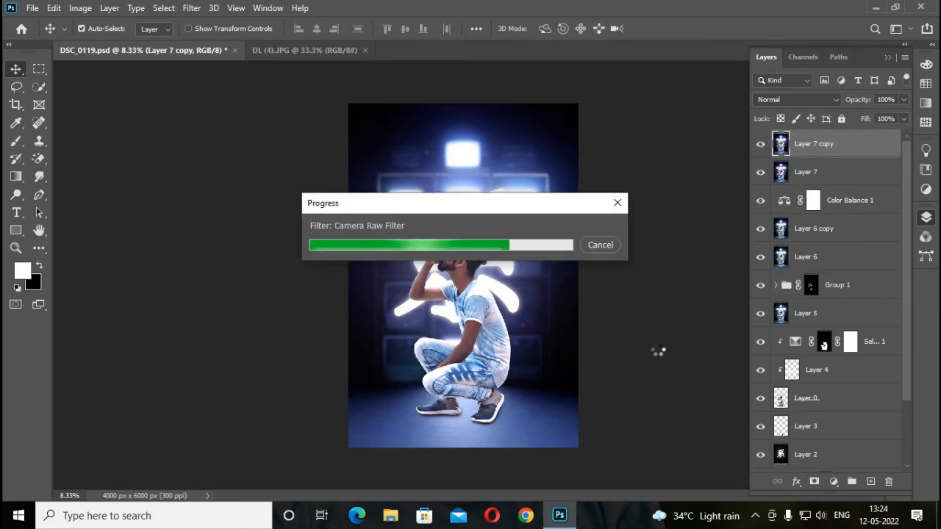
key(ctrl+j)
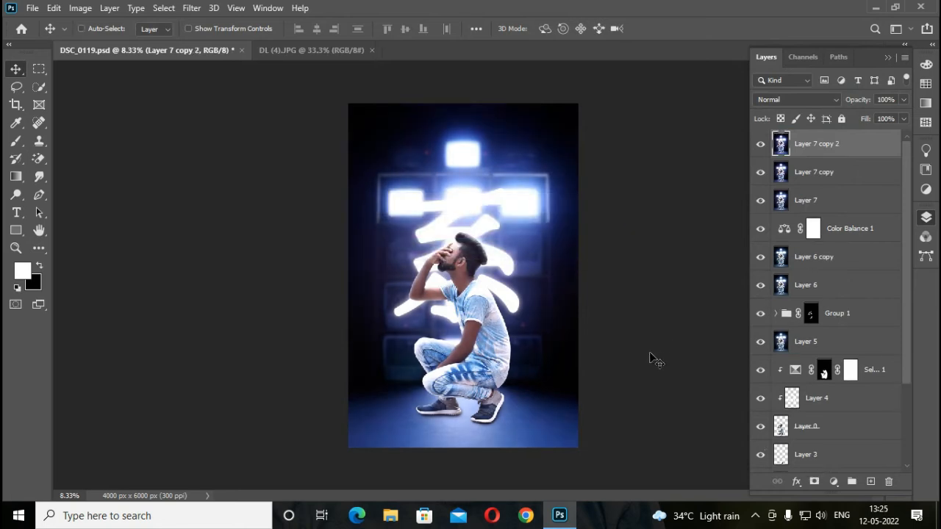
Bring the DL (4).JPG particle image into the DSC_0119.psd composite as a new layer and close its source document
click(325, 48)
drag(351, 147, 454, 244)
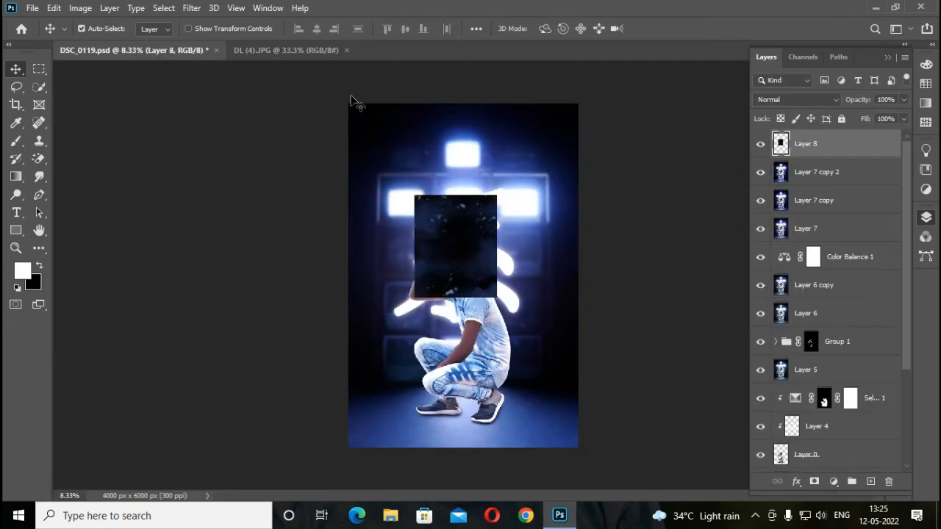
click(349, 50)
Scale the particle layer to cover the whole canvas and set its blending mode to Screen
key(ctrl+t)
drag(304, 30, 447, 135)
drag(469, 175, 478, 211)
drag(308, 33, 336, 46)
drag(459, 233, 455, 227)
key(Return)
click(781, 100)
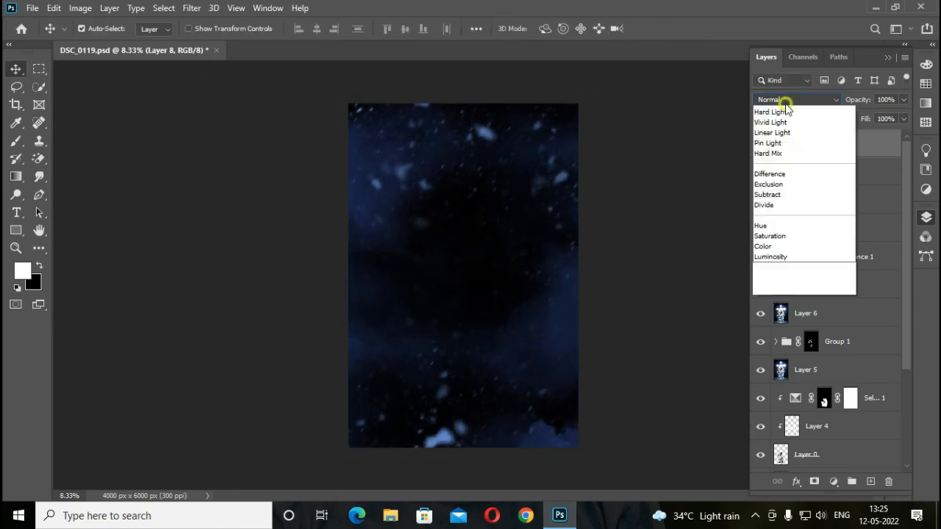
click(783, 221)
Lighten the man's raised arm, face and neck on Layer 7 copy 2 with a small Dodge brush
key(ctrl+plus)
key(ctrl+plus)
key(ctrl+plus)
key(ctrl+plus)
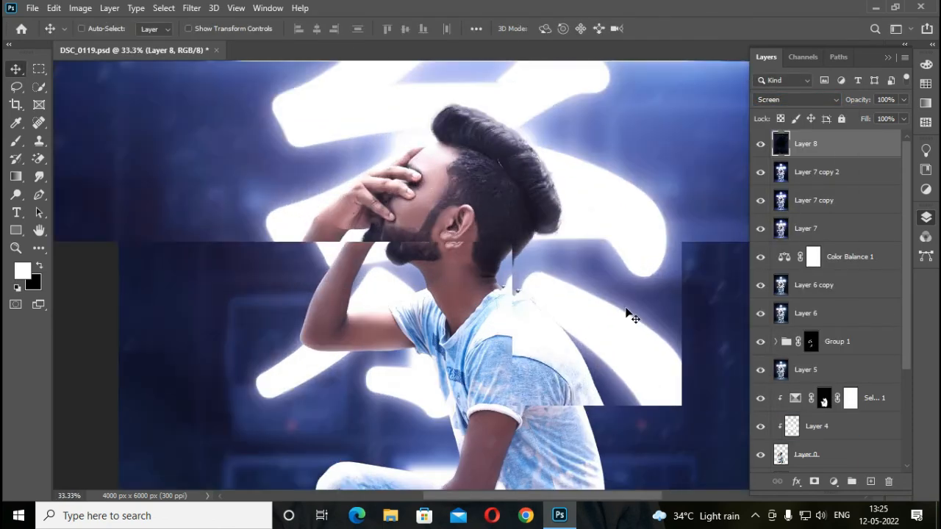
click(851, 180)
key(ctrl+plus)
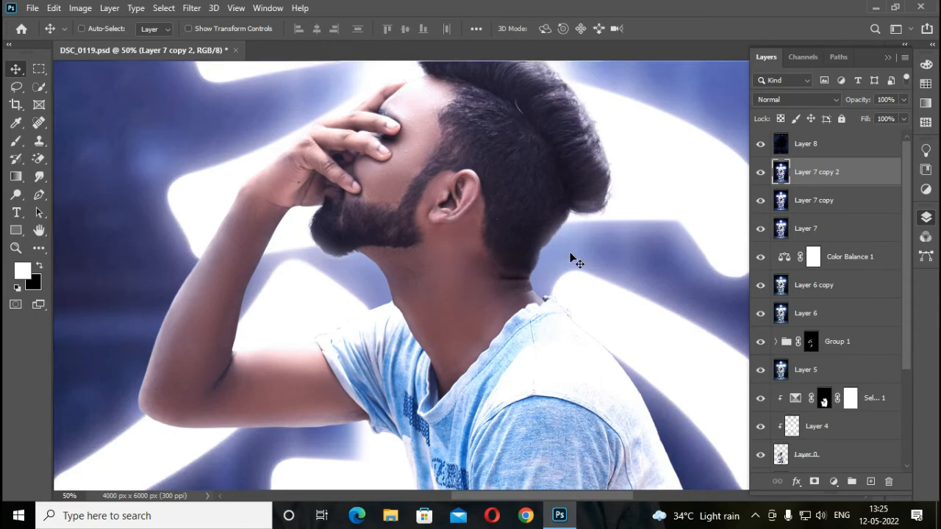
key(o)
key(bracketleft)
key(bracketleft)
key(bracketleft)
key(bracketleft)
mouse_move(252, 217)
mouse_down()
mouse_move(188, 320)
mouse_move(233, 247)
mouse_move(162, 386)
mouse_move(171, 404)
mouse_move(308, 371)
mouse_move(248, 374)
mouse_move(314, 392)
mouse_up()
mouse_move(409, 162)
mouse_down()
mouse_move(372, 177)
mouse_move(383, 196)
mouse_up()
key(bracketright)
mouse_move(461, 296)
mouse_down()
mouse_move(447, 317)
mouse_move(407, 264)
mouse_move(456, 360)
mouse_move(509, 287)
mouse_move(482, 264)
mouse_move(511, 298)
mouse_up()
Dodge the middle of the man's lowered arm with Midtones range and 20% exposure
click(925, 217)
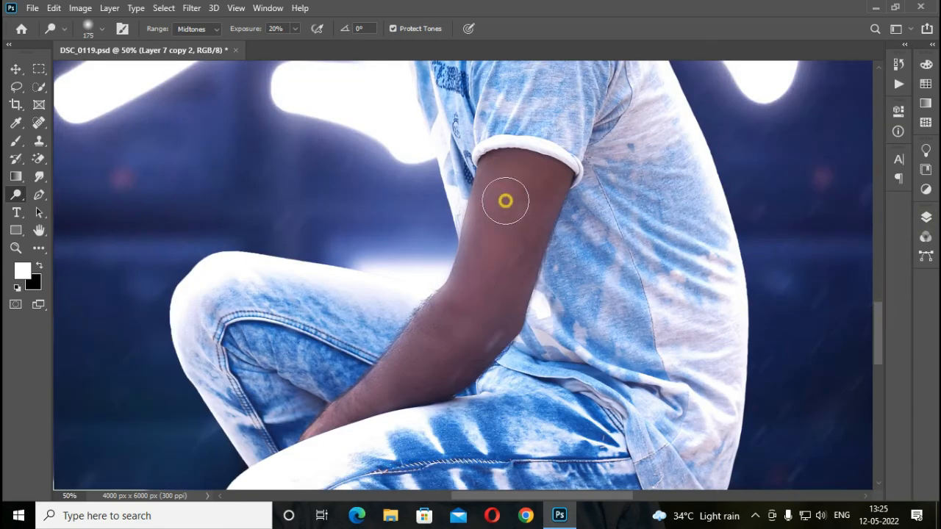
mouse_move(505, 200)
mouse_down()
mouse_move(509, 171)
mouse_move(508, 250)
mouse_move(465, 299)
mouse_move(480, 217)
mouse_move(498, 192)
mouse_move(413, 352)
mouse_move(361, 404)
mouse_move(536, 187)
mouse_move(460, 341)
mouse_up()
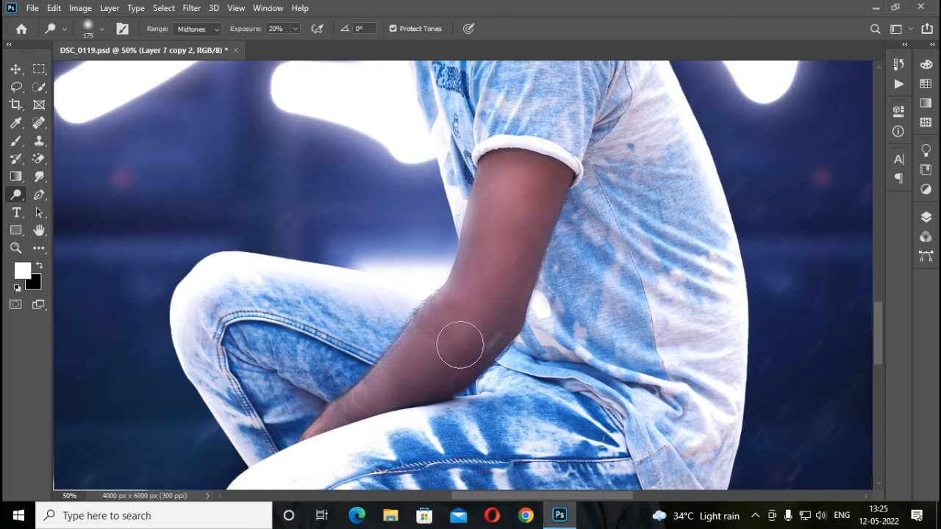
key(ctrl+minus)
key(ctrl+minus)
key(ctrl+minus)
key(ctrl+minus)
key(ctrl+minus)
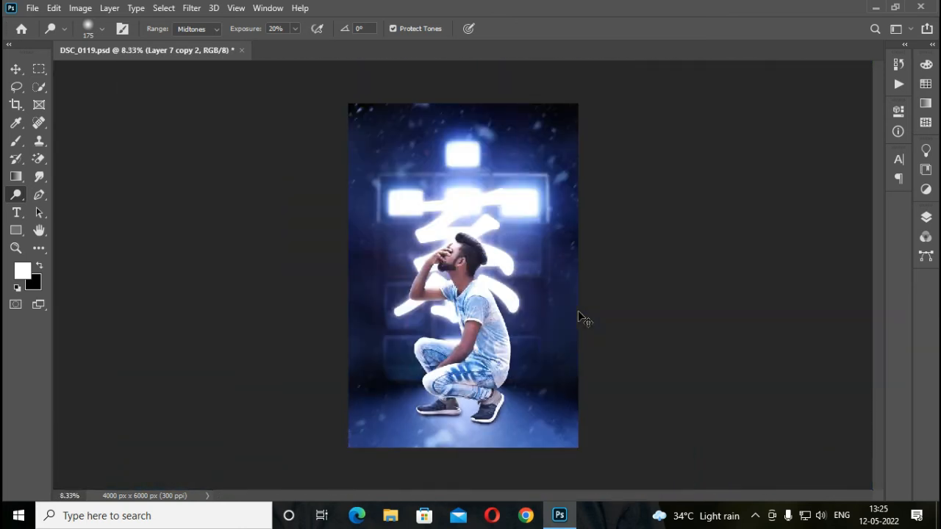
click(16, 70)
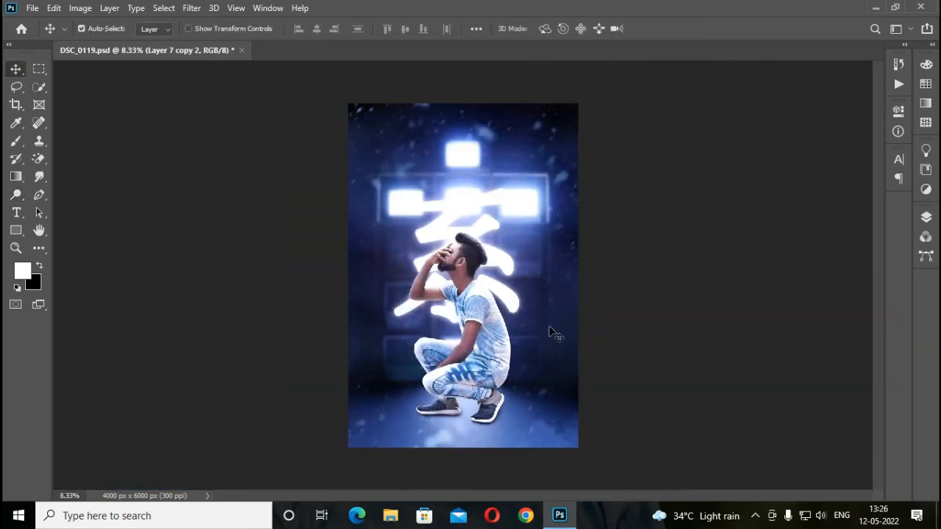
Flatten the image and duplicate the resulting background twice
click(925, 219)
right_click(813, 144)
click(718, 430)
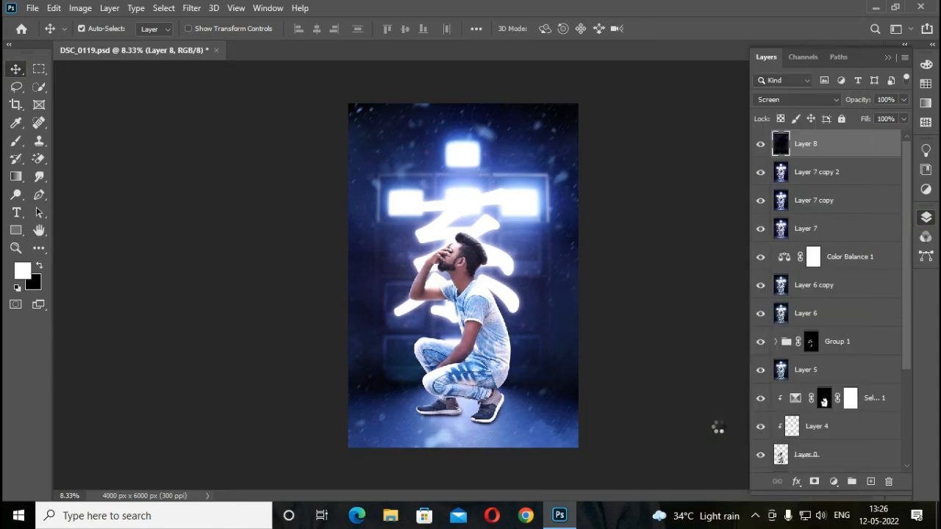
key(ctrl+j)
key(ctrl+j)
Add an empty layer on top and sample the dark blue beside the man's feet as the foreground colour
click(871, 481)
click(16, 123)
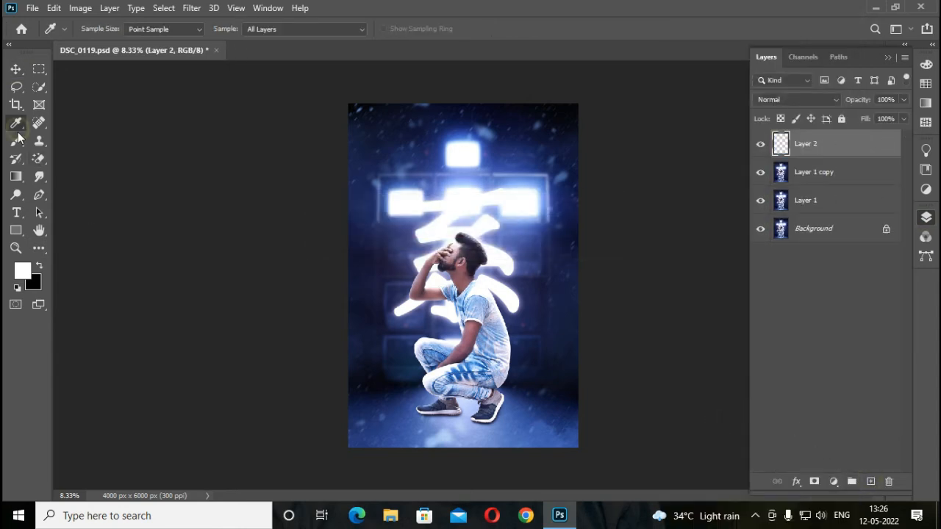
click(404, 390)
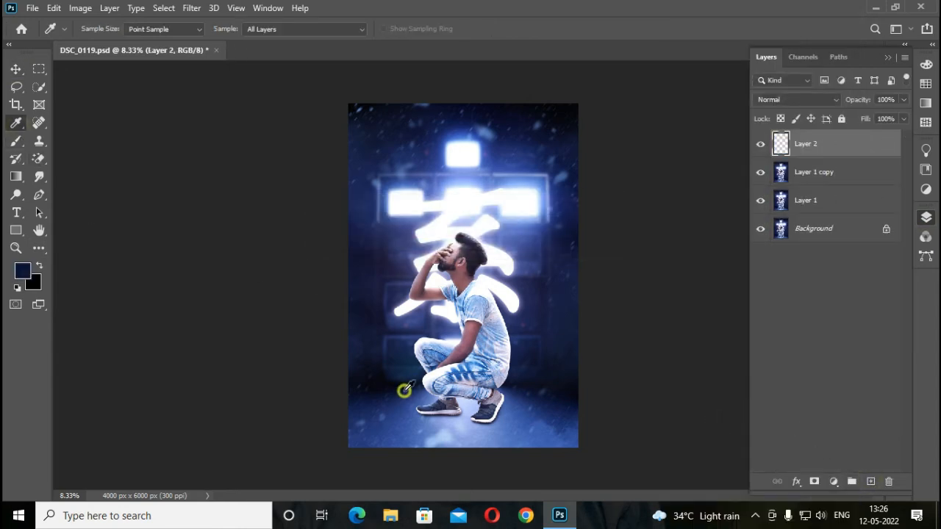
Choose the g-cloud-7 brush from the environment brushes set and enlarge it to 2400 px
click(16, 141)
right_click(432, 160)
click(453, 343)
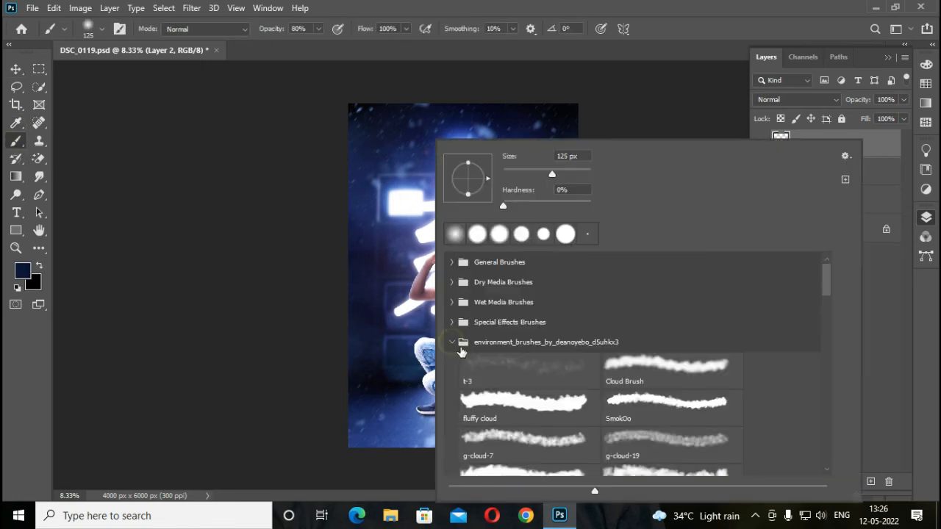
click(498, 458)
click(452, 344)
key(Return)
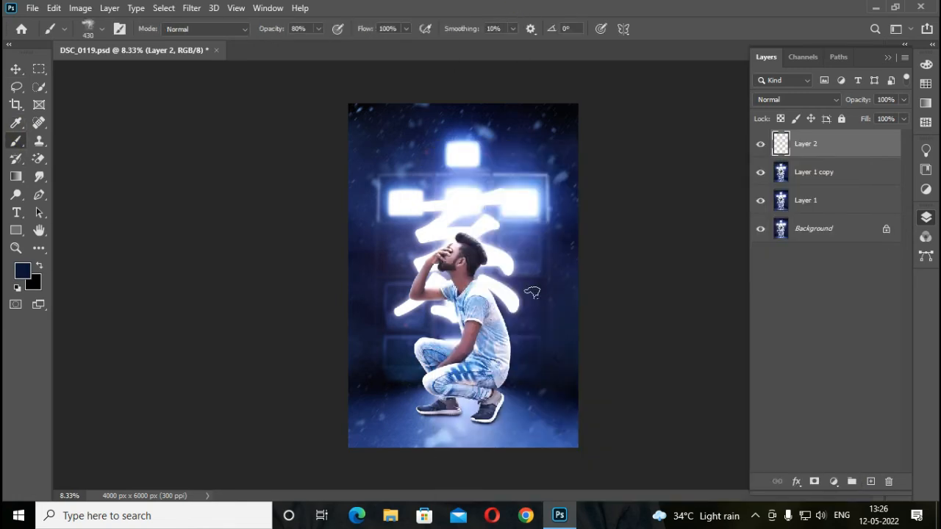
key(bracketright)
key(bracketright)
key(bracketright)
key(bracketright)
key(bracketright)
key(bracketright)
key(bracketright)
key(bracketright)
key(bracketright)
key(bracketright)
key(bracketright)
key(bracketright)
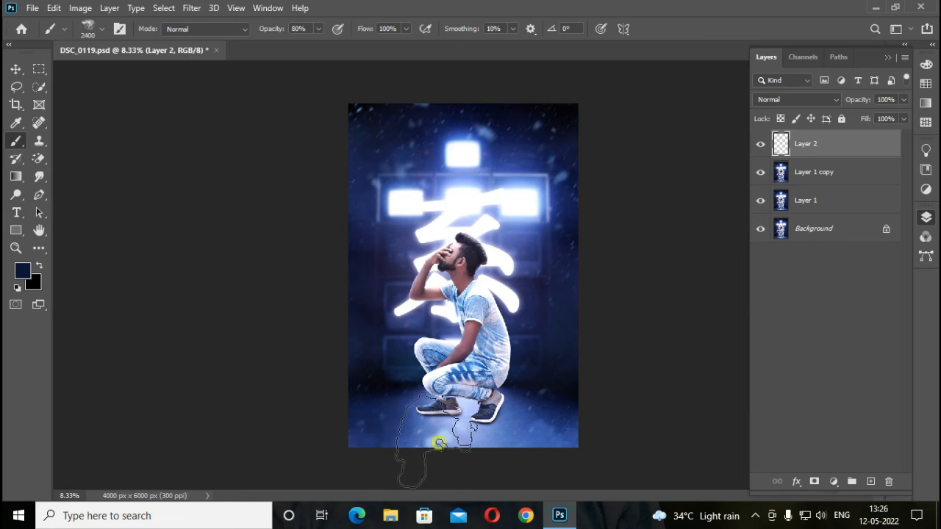
Stamp dark blue cloud haze over the floor around the man's shoes and along the image's lower edges
click(439, 443)
click(532, 437)
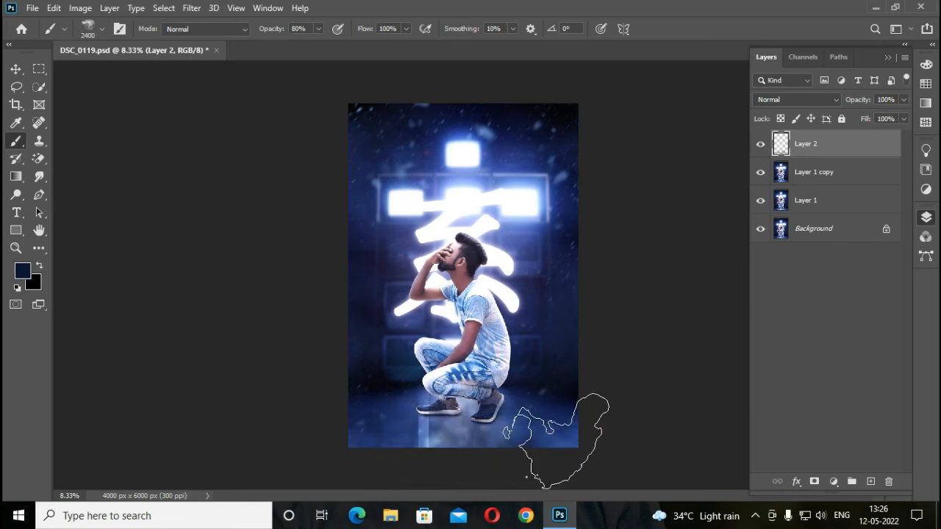
click(401, 425)
click(448, 435)
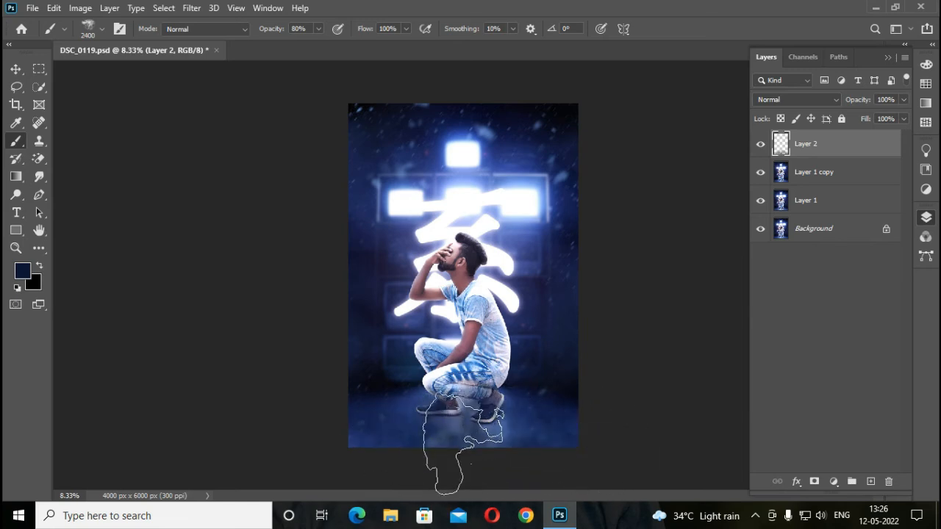
click(464, 444)
click(341, 423)
click(497, 416)
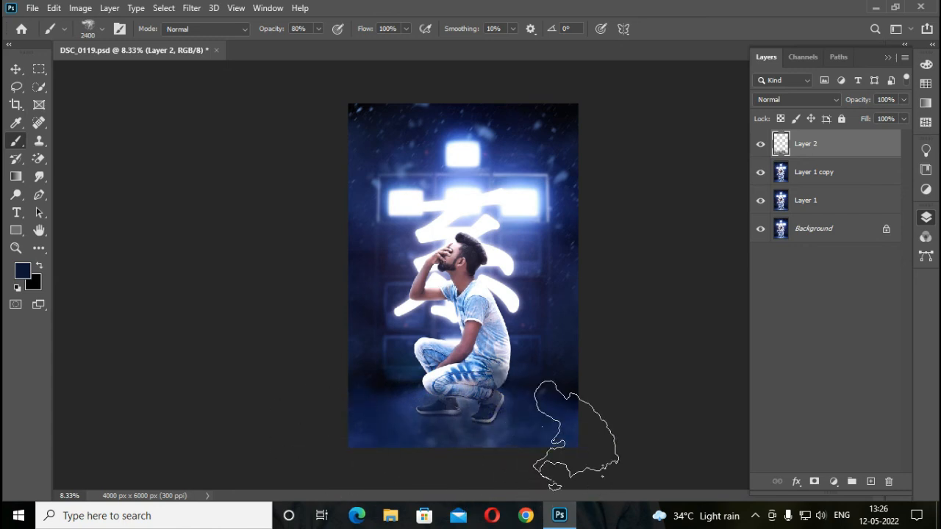
click(408, 445)
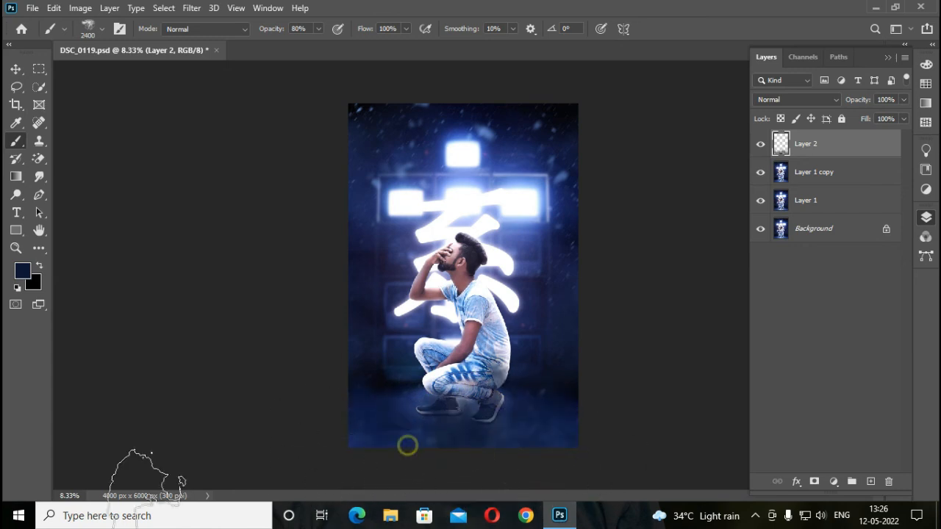
click(343, 375)
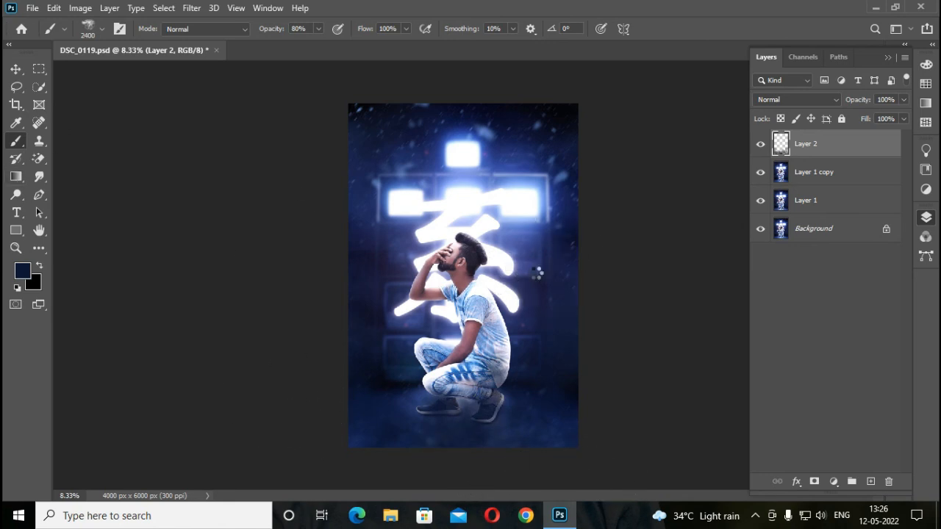
Stamp all visible layers into a new layer above the haze layer and duplicate it
key(ctrl+alt+shift+e)
key(ctrl+j)
Switch the brush back to a soft round tip and reduce its size to 900 px
right_click(515, 237)
click(667, 5)
key(bracketleft)
key(bracketleft)
key(bracketleft)
key(bracketleft)
key(bracketleft)
key(bracketleft)
key(bracketleft)
key(bracketleft)
key(bracketleft)
key(bracketleft)
key(bracketleft)
key(bracketleft)
key(bracketleft)
key(bracketleft)
key(bracketleft)
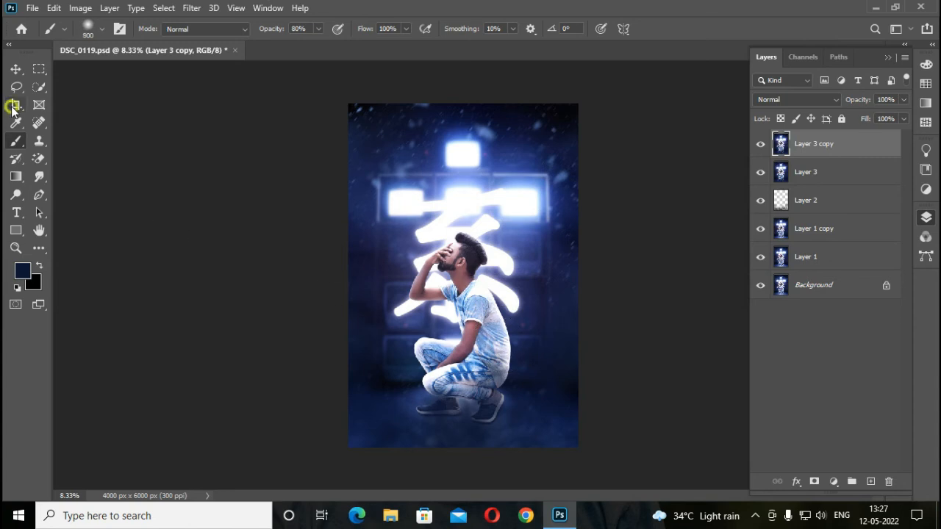
Crop a narrow strip off both sides of the image, making the canvas 3712 px by 6000 px
click(15, 104)
drag(349, 269, 352, 270)
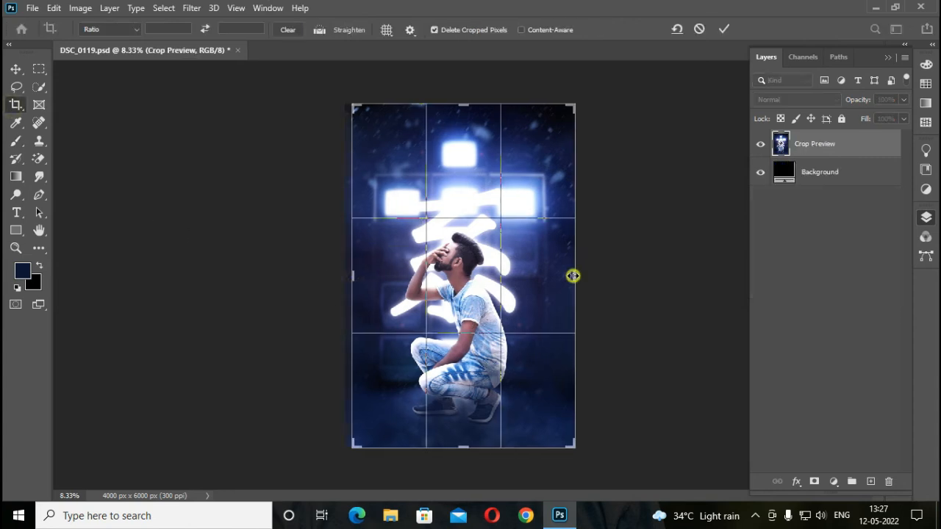
drag(573, 276, 571, 275)
click(726, 29)
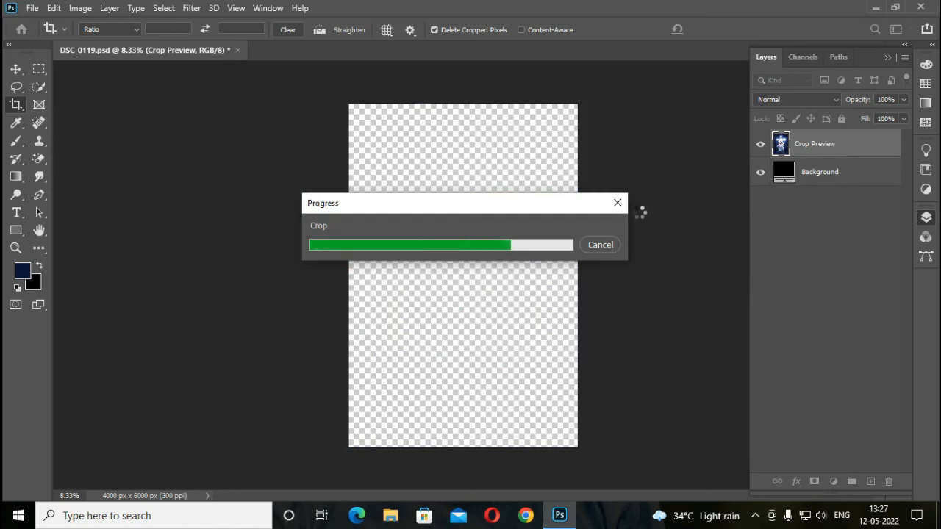
Duplicate the top layer of the cropped image and open the copy in the Camera Raw filter
click(16, 70)
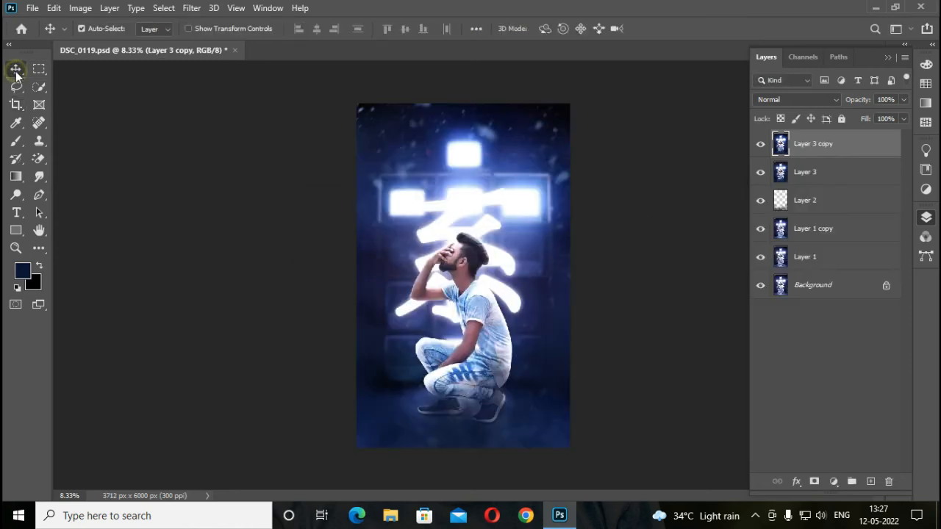
key(ctrl+j)
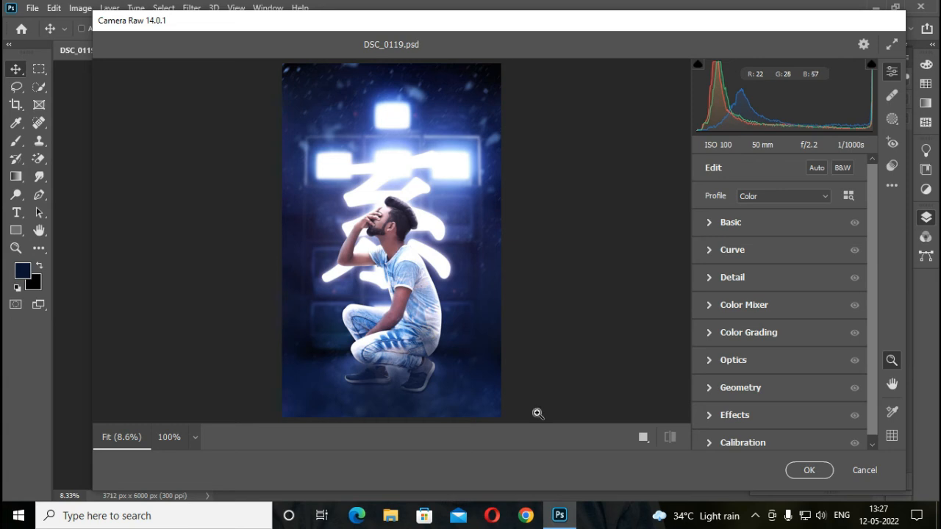
Compare before and after views side by side, browse the Vintage profiles and apply Vintage 09 to the duplicated layer
click(645, 437)
click(848, 195)
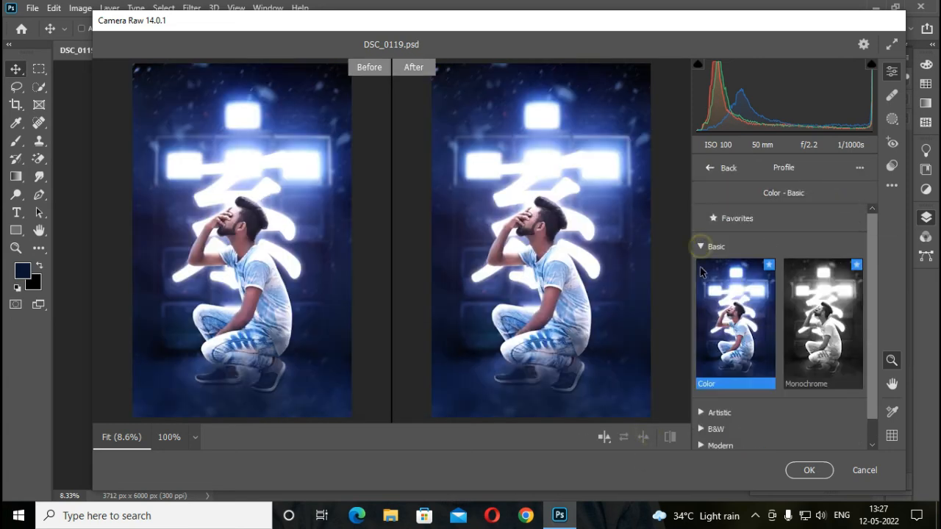
click(702, 247)
click(705, 325)
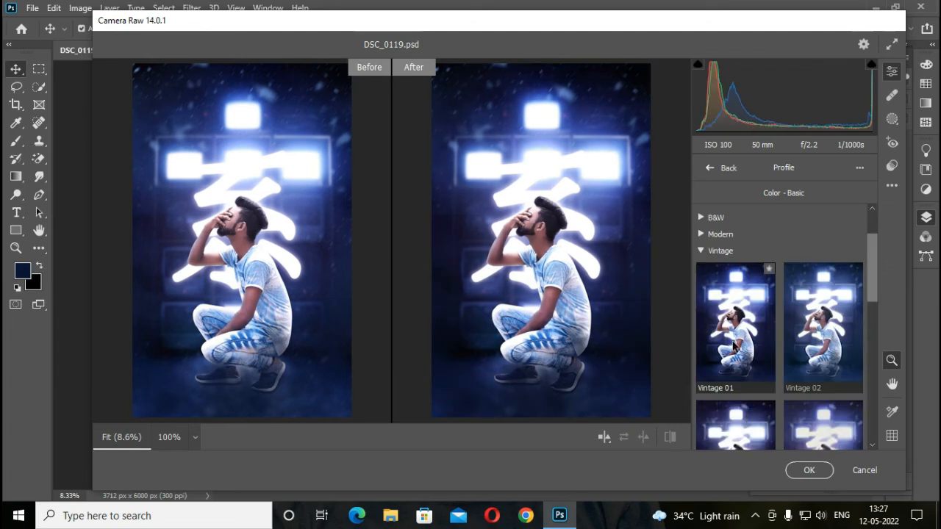
scroll(734, 347, down, 2)
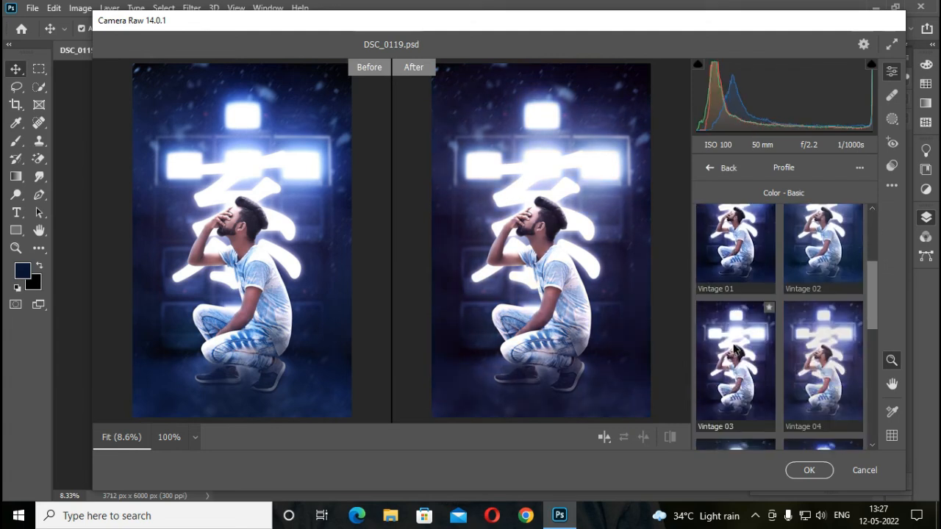
scroll(772, 360, down, 2)
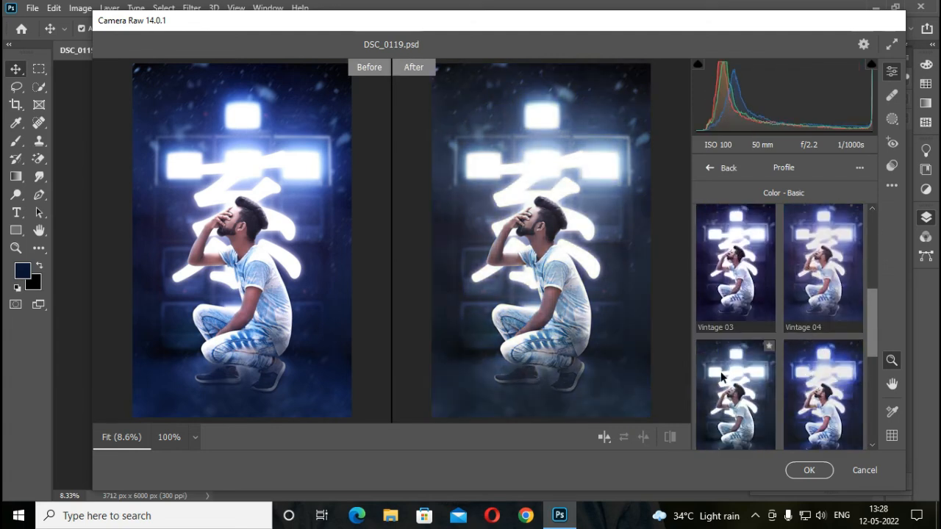
scroll(720, 372, down, 4)
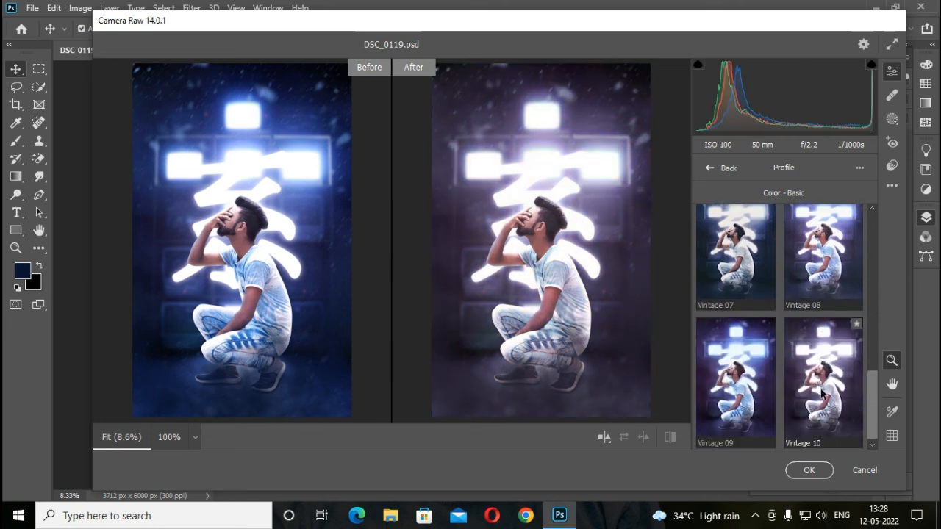
click(736, 388)
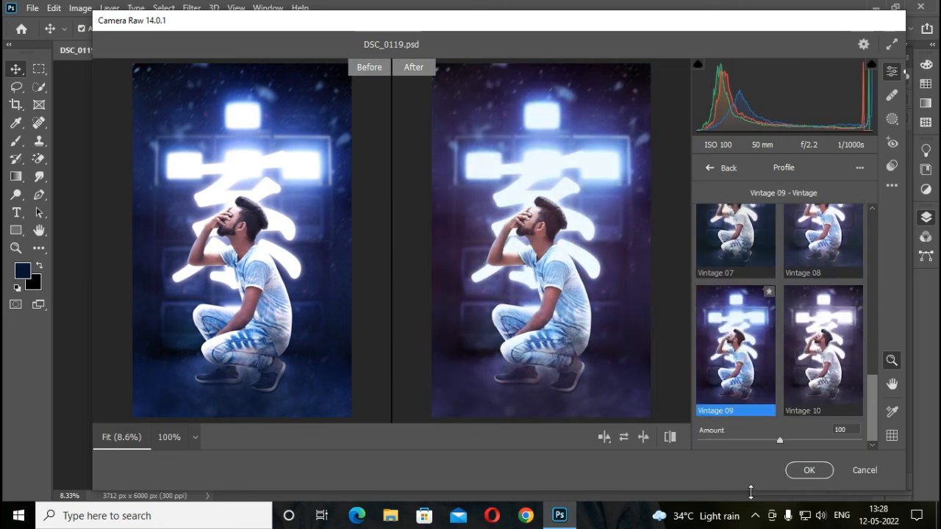
click(809, 470)
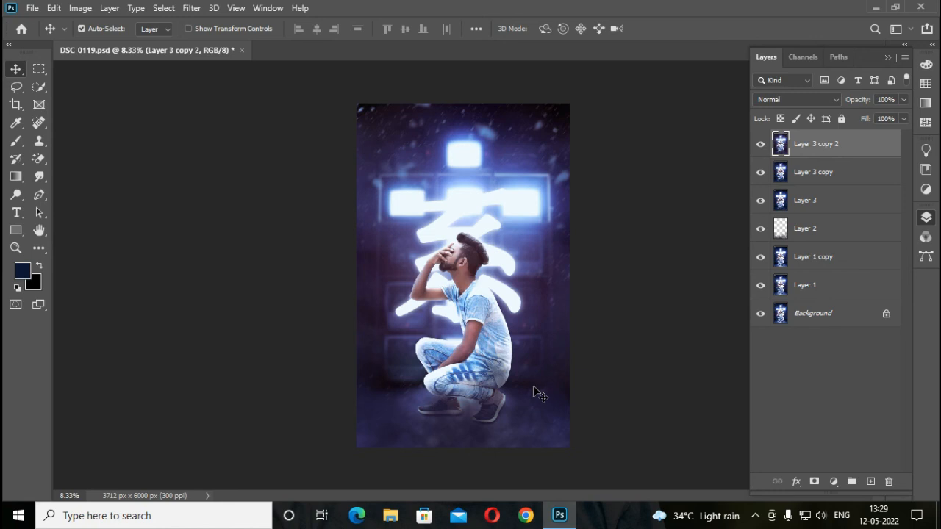
Duplicate the top layer and add a Curves adjustment above it, pulling the shadows slightly down and lifting the black point
key(ctrl+j)
click(834, 481)
click(865, 310)
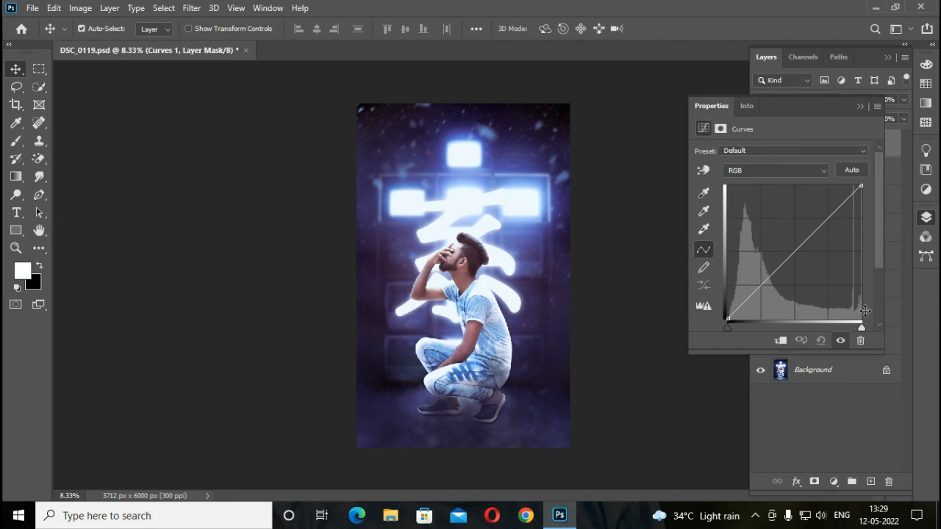
drag(762, 284, 763, 288)
drag(728, 317, 728, 297)
click(861, 106)
Add a second mask to the Curves layer, draw black-to-transparent radial gradients outward from the man on its layer mask, and compare the effect
click(814, 482)
click(16, 176)
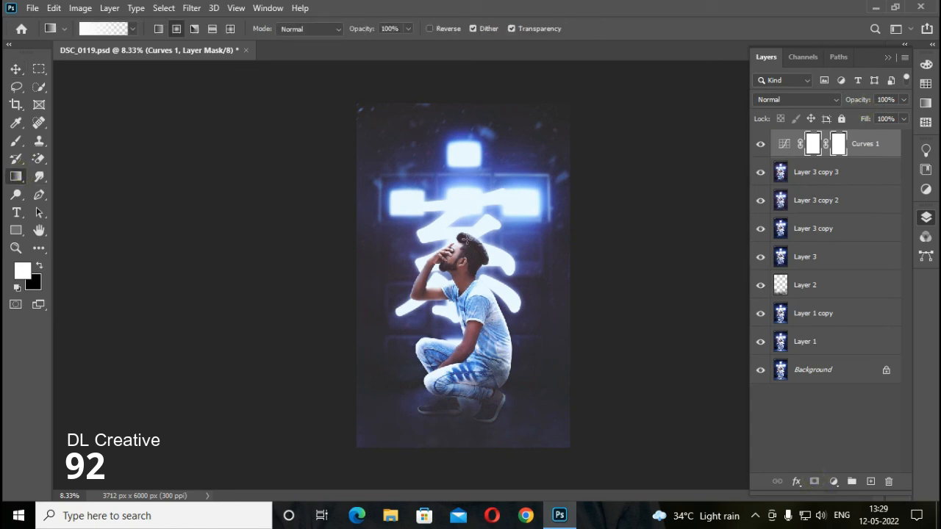
click(40, 265)
drag(456, 271, 520, 406)
drag(460, 260, 519, 388)
drag(466, 275, 521, 433)
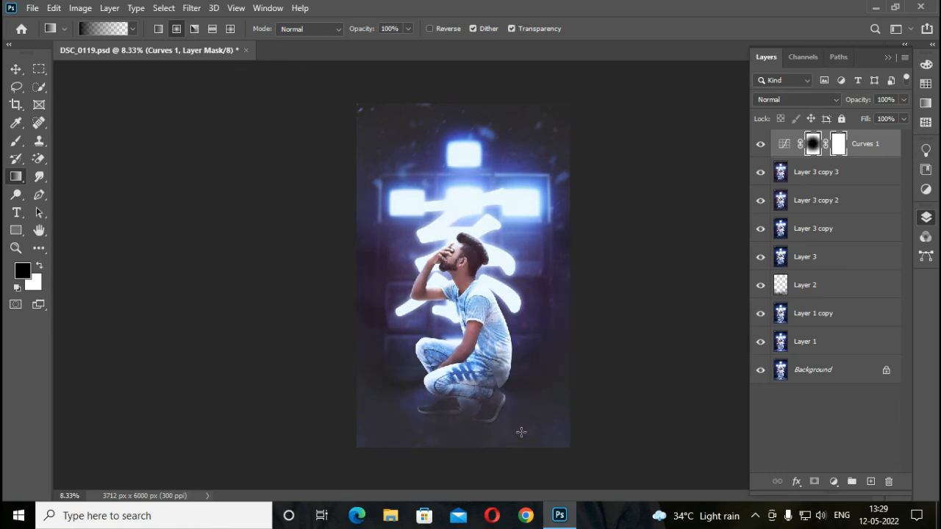
click(760, 145)
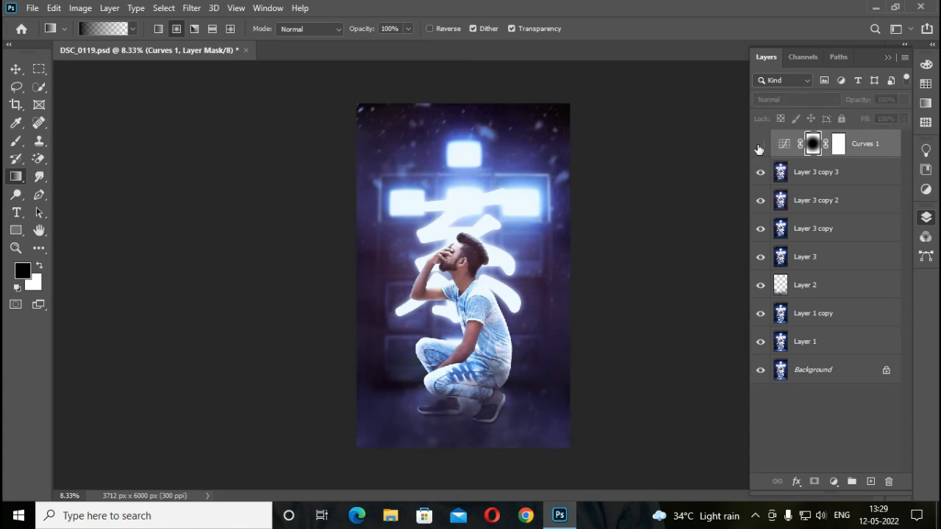
click(759, 147)
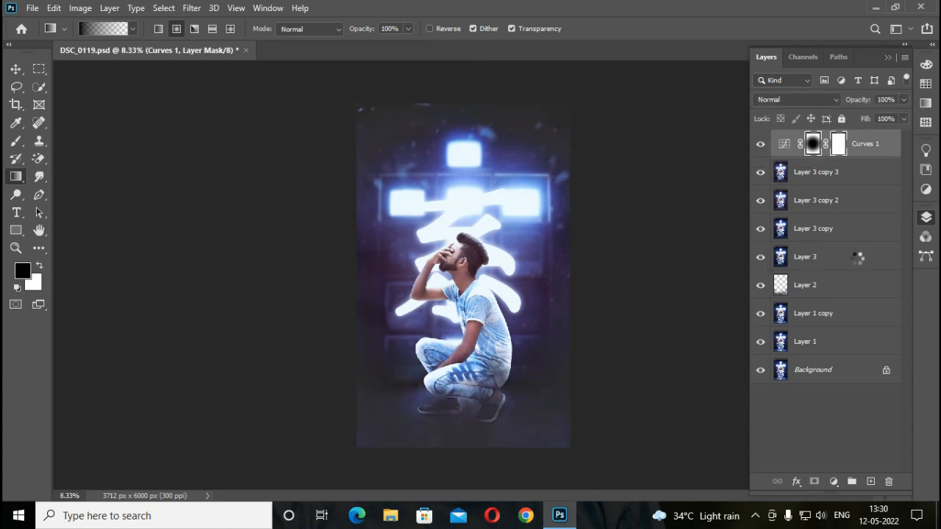
Stamp all visible layers into a new layer on top and fit the whole image to the screen
key(ctrl+shift+alt+e)
click(926, 219)
key(z)
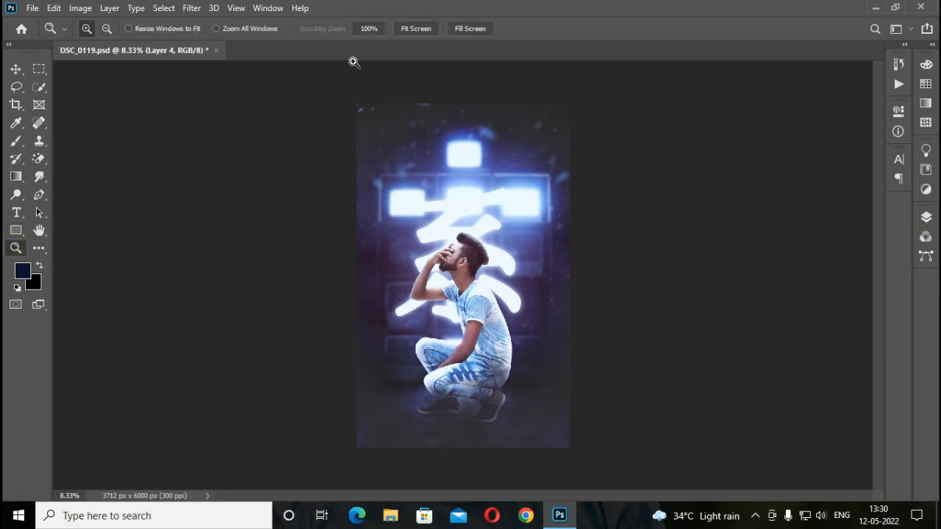
click(410, 29)
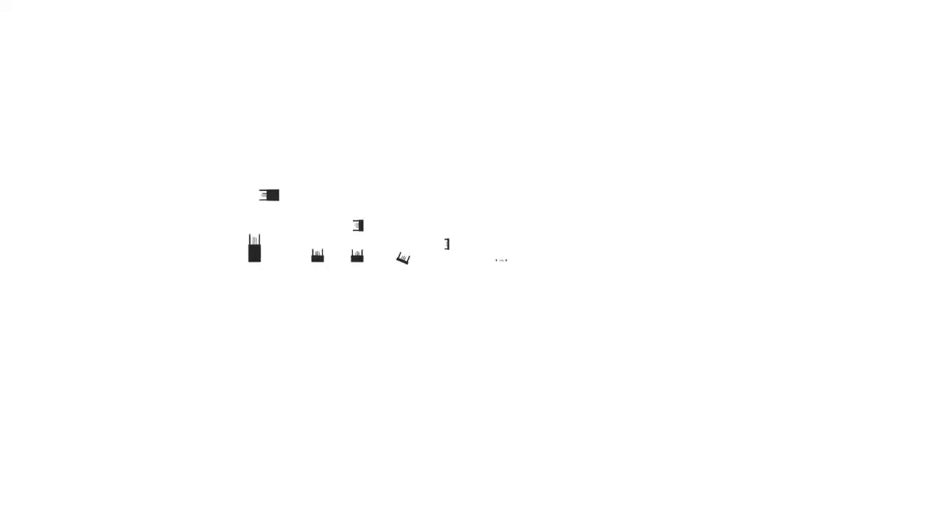